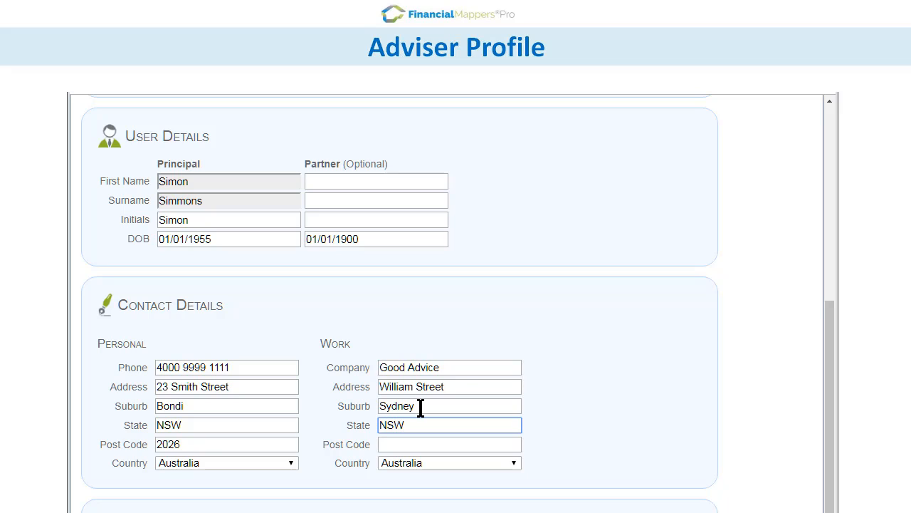
# Step: Fill in the post code in the work contact details
pyautogui.press('Tab')
pyautogui.write('200')
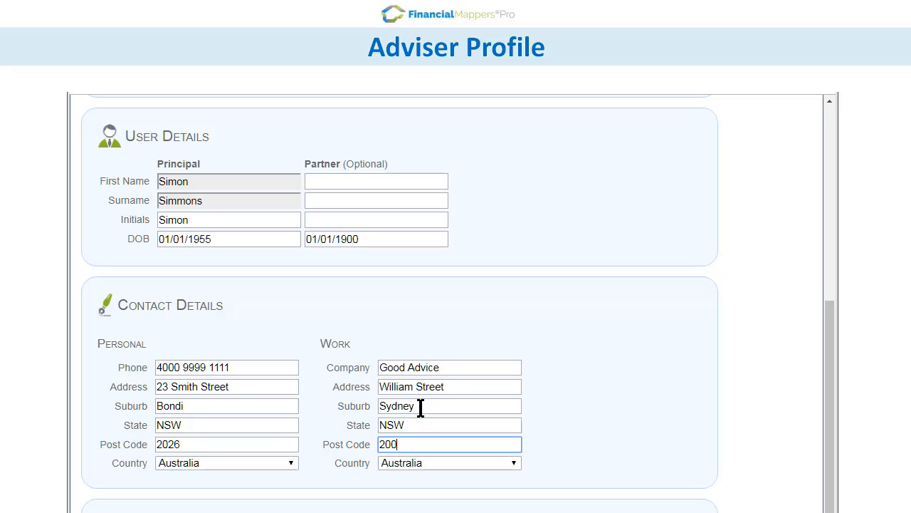
pyautogui.write('0')
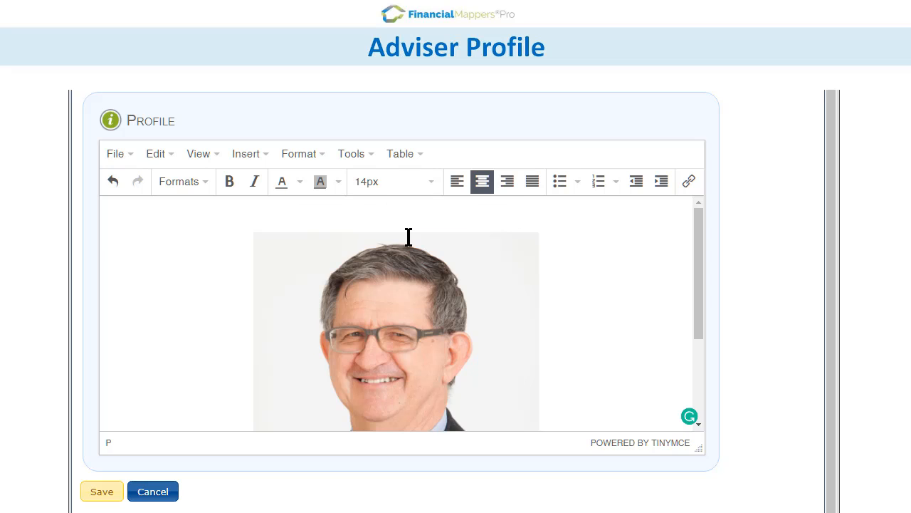
# Step: Shrink the portrait photo in the profile text and enter the adviser's full name beneath it
pyautogui.click(538, 235)
pyautogui.moveTo(538, 235); pyautogui.dragTo(370, 374)
pyautogui.click(398, 373)
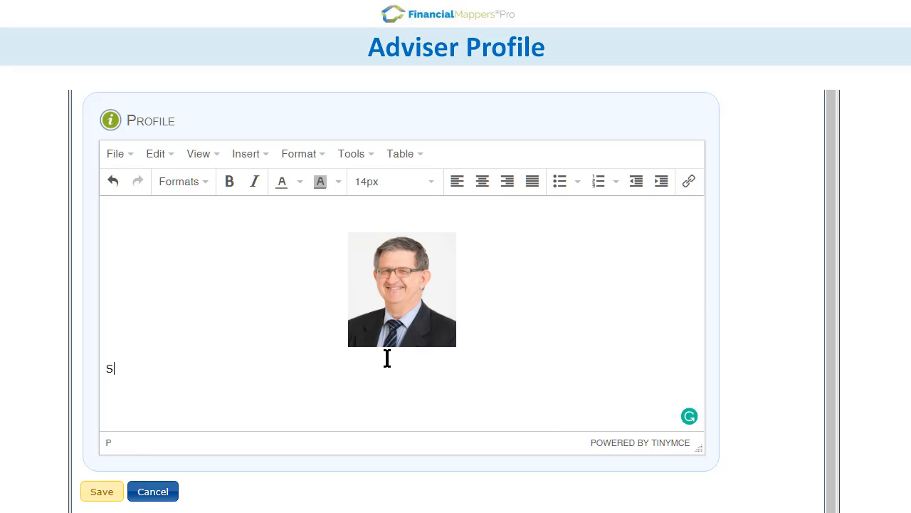
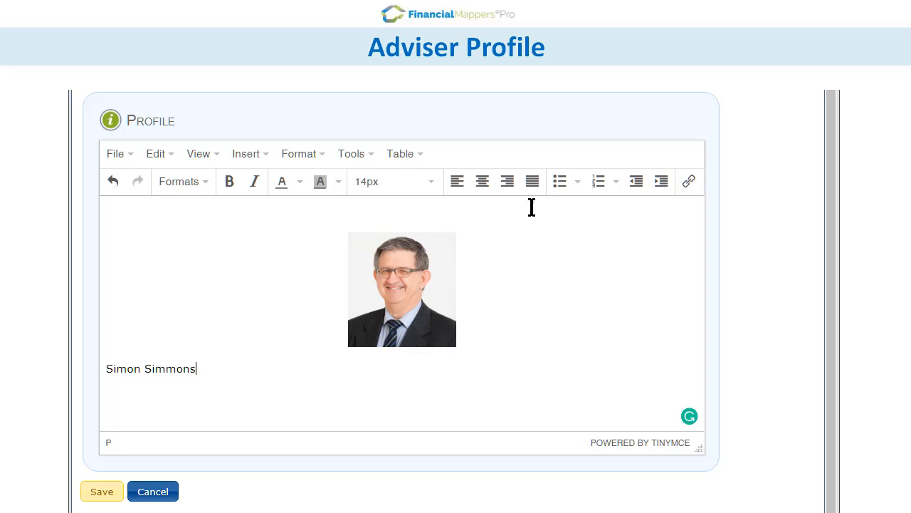
# Step: Centre the adviser's name under the photo and format it as a bold Heading 4
pyautogui.click(482, 181)
pyautogui.moveTo(353, 368); pyautogui.dragTo(452, 368)
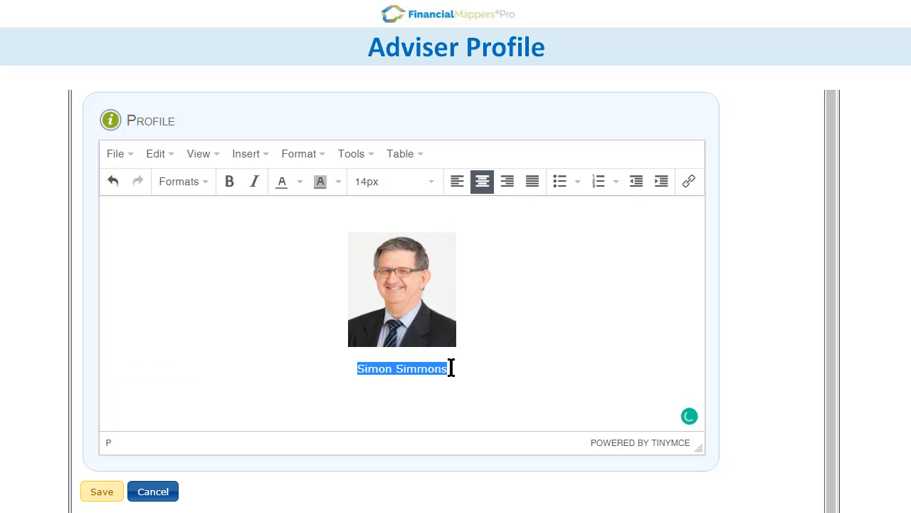
pyautogui.click(227, 187)
pyautogui.click(184, 182)
pyautogui.moveTo(196, 209)
pyautogui.click(372, 300)
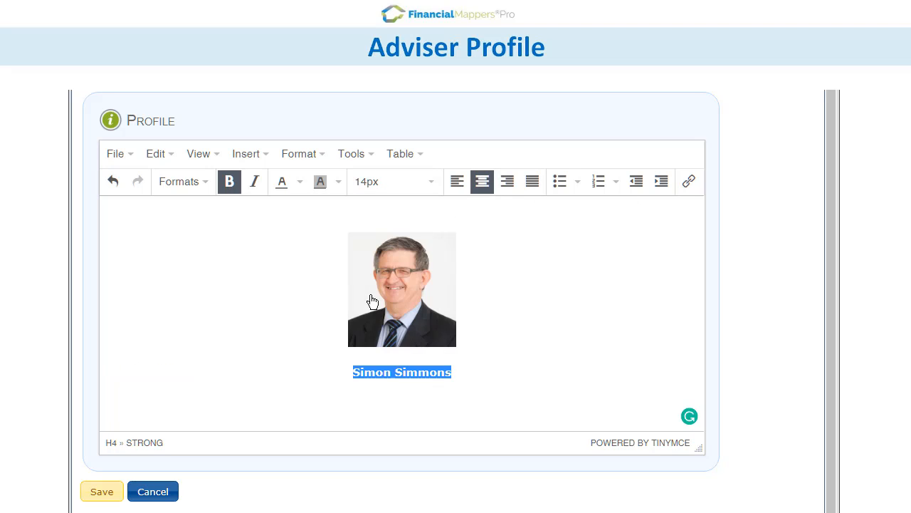
# Step: Paste the adviser's introduction text on a new line beneath the name
pyautogui.click(454, 374)
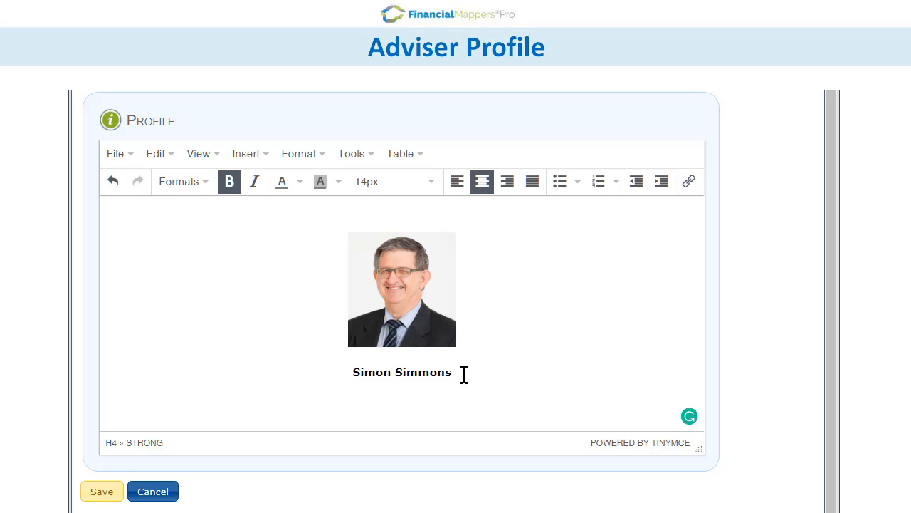
pyautogui.press('Return')
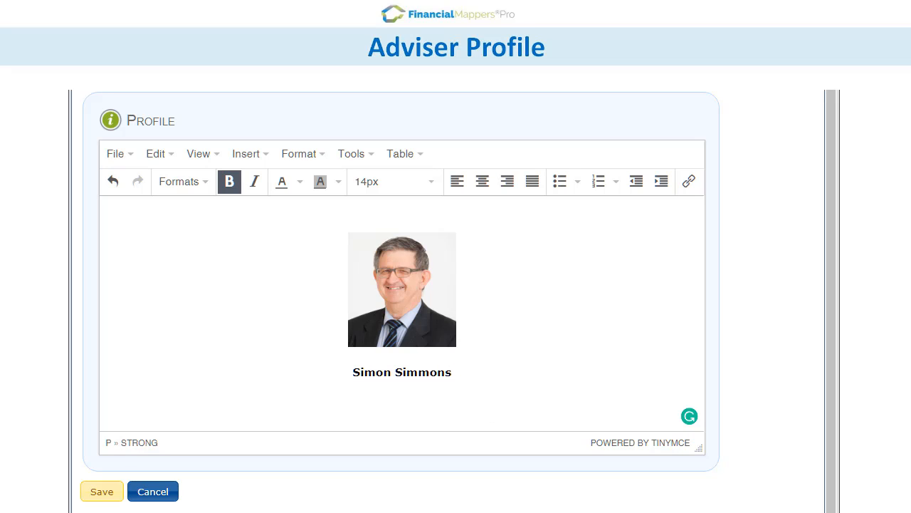
pyautogui.write('Wealth creation and financial independence need not be a dream.  With our team at Good Advice, I can guide you to achieve your financial goals. I have over 30-years’ experience in financial planning. I am a Certified Financial Planner (CFP), Financial Planning Association of Australia.')
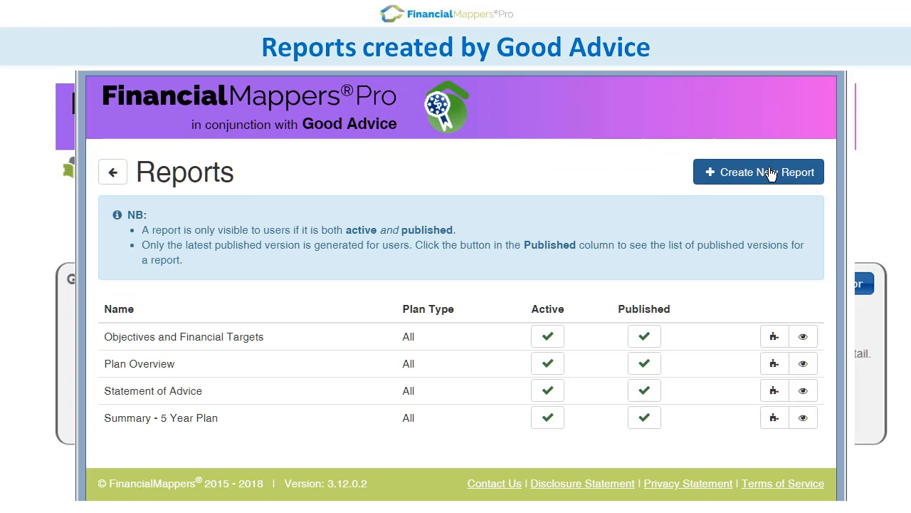
# Step: Start a new report named Net Worth with the description "This is a summary of your Net Worth at the start and end of the plan."
pyautogui.click(771, 172)
pyautogui.write('Net Worth')
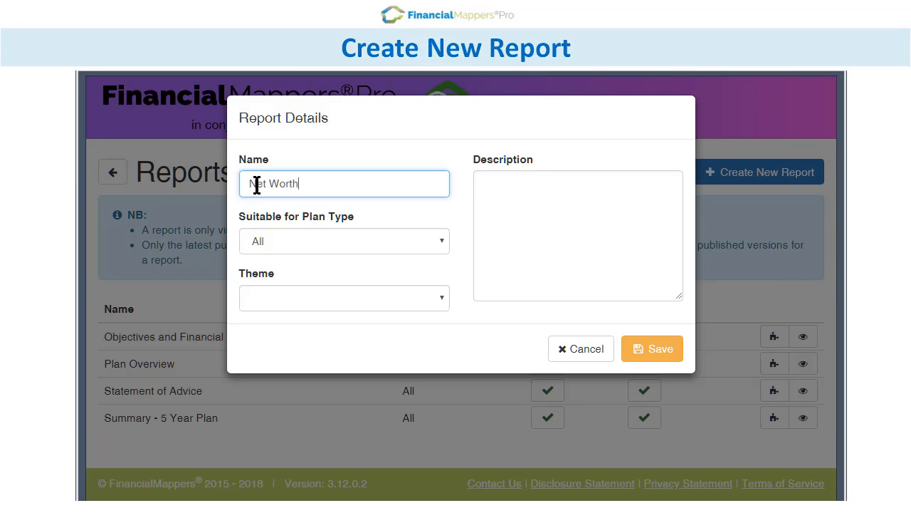
pyautogui.click(505, 192)
pyautogui.write('This is a summ')
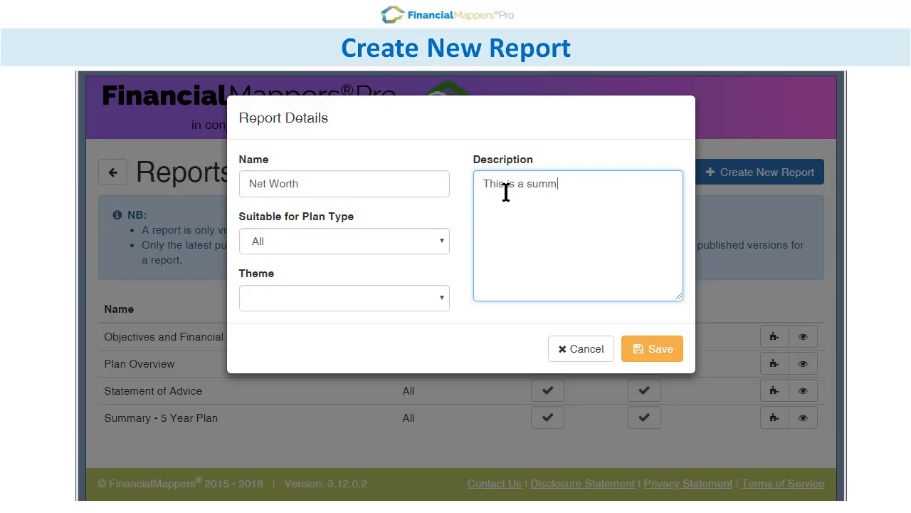
pyautogui.write('ary of your Net Worth at the ')
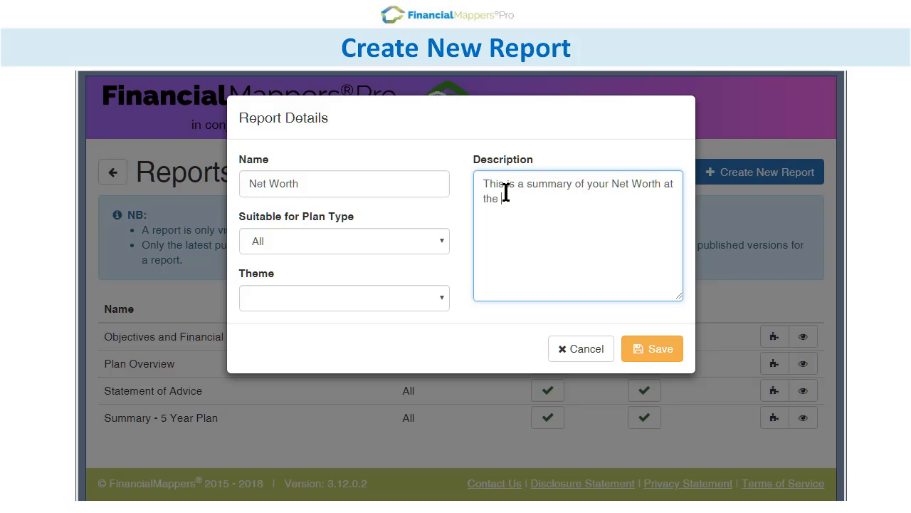
pyautogui.write('start and end of the plan.')
# Step: Save the report with the My Financial Mapper theme and Visible to Clients set to No
pyautogui.click(442, 291)
pyautogui.click(433, 320)
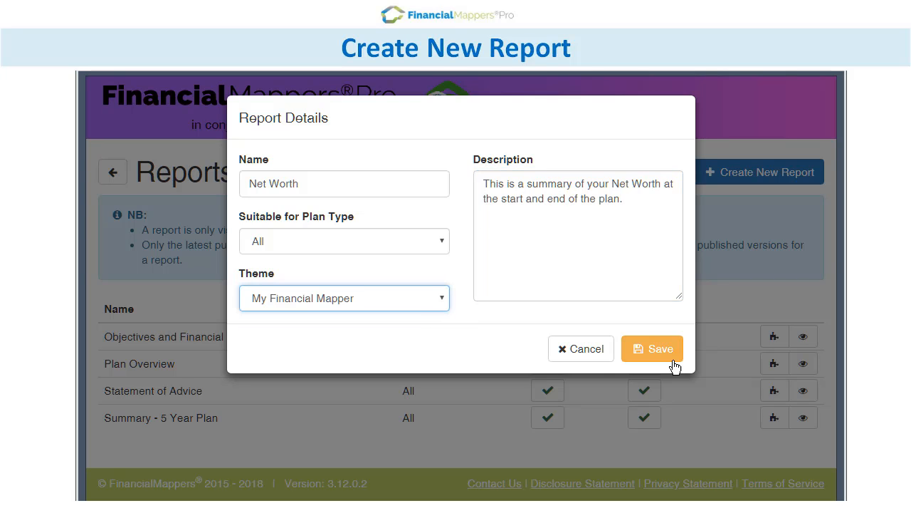
pyautogui.click(672, 359)
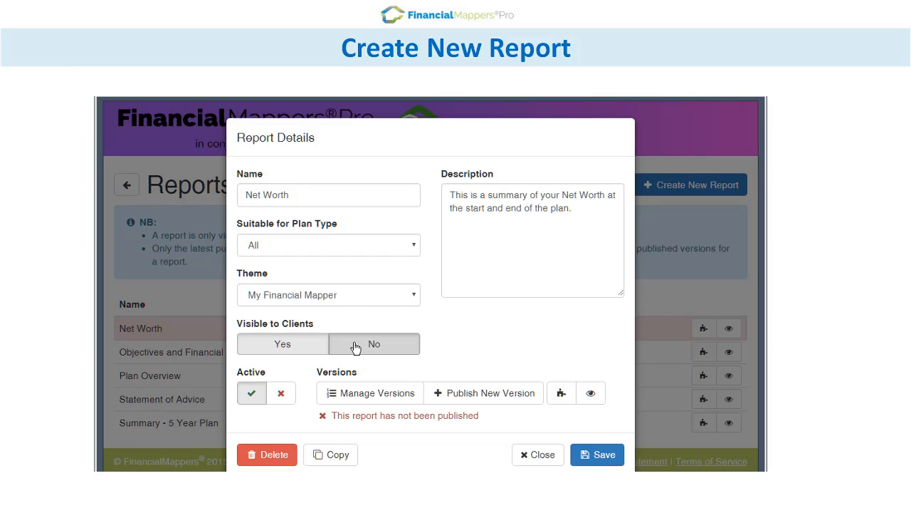
pyautogui.click(356, 346)
pyautogui.click(604, 456)
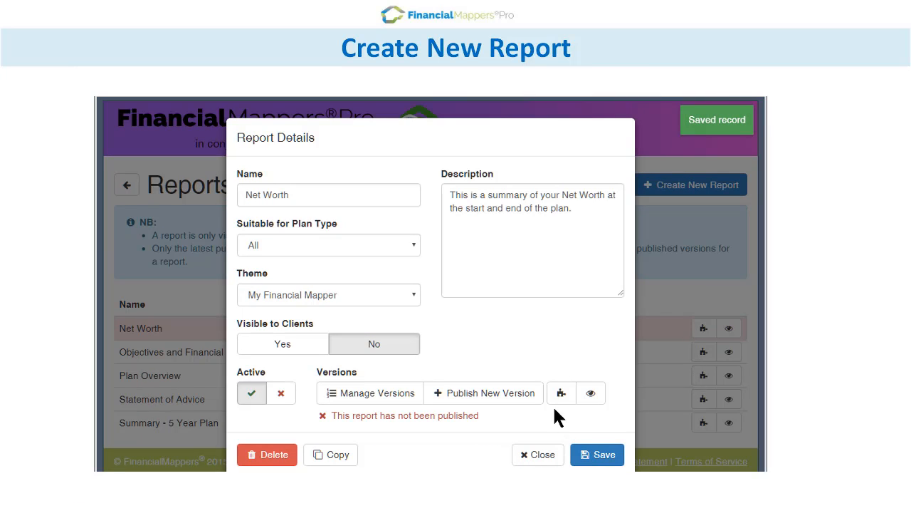
# Step: Open the Net Worth report's cover page for editing and insert the DOB(s) client placeholder beneath the client names
pyautogui.click(561, 393)
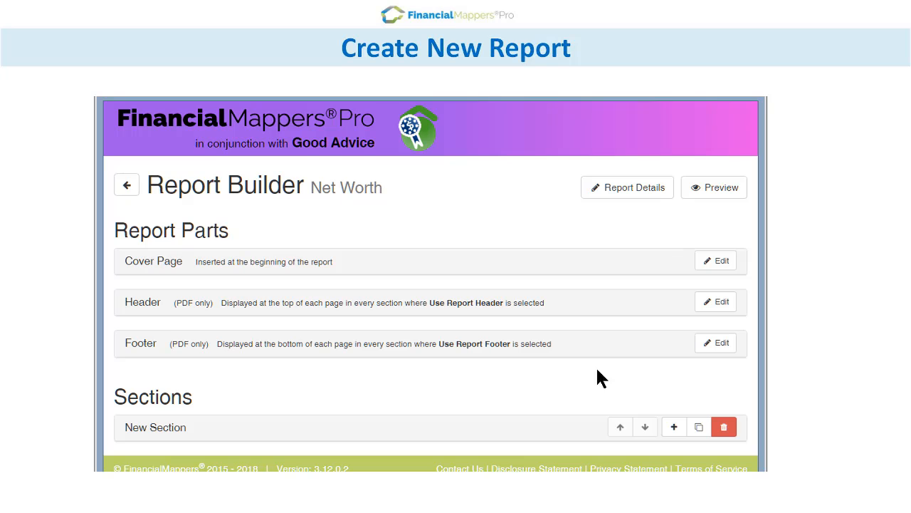
pyautogui.click(725, 261)
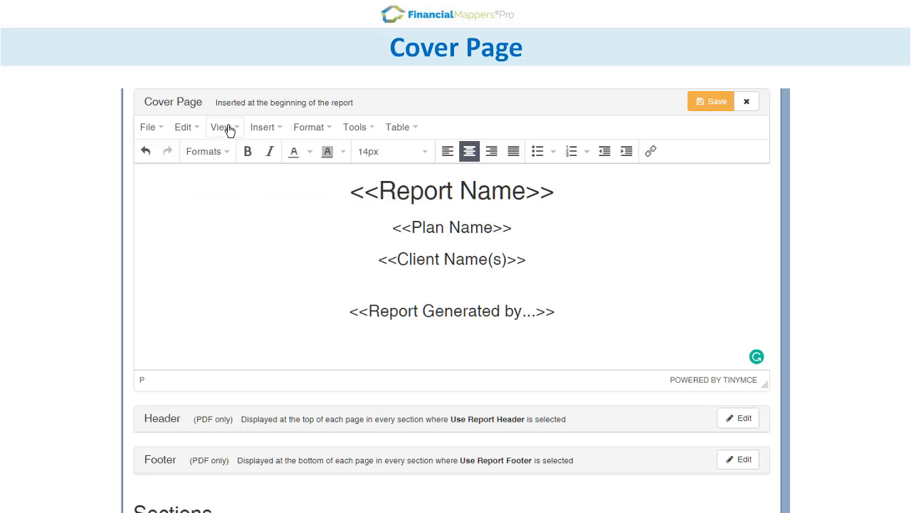
pyautogui.click(262, 129)
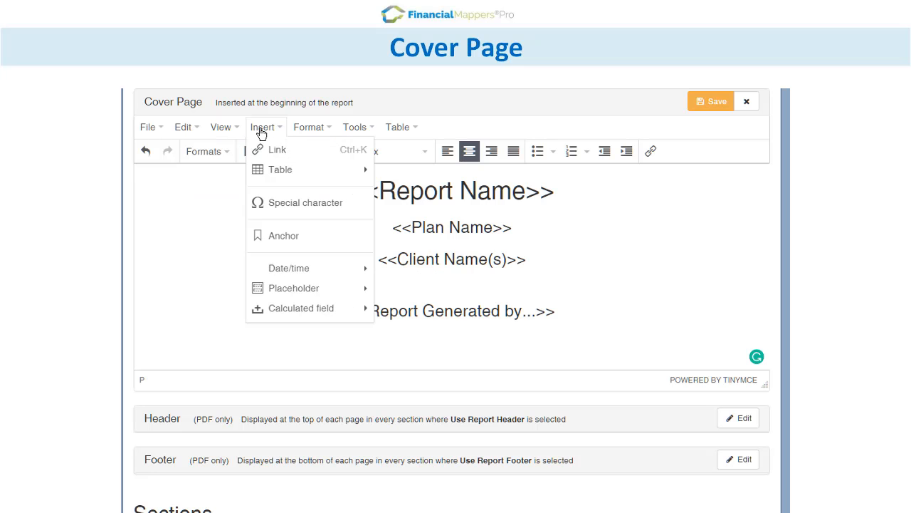
pyautogui.moveTo(356, 291)
pyautogui.moveTo(431, 329)
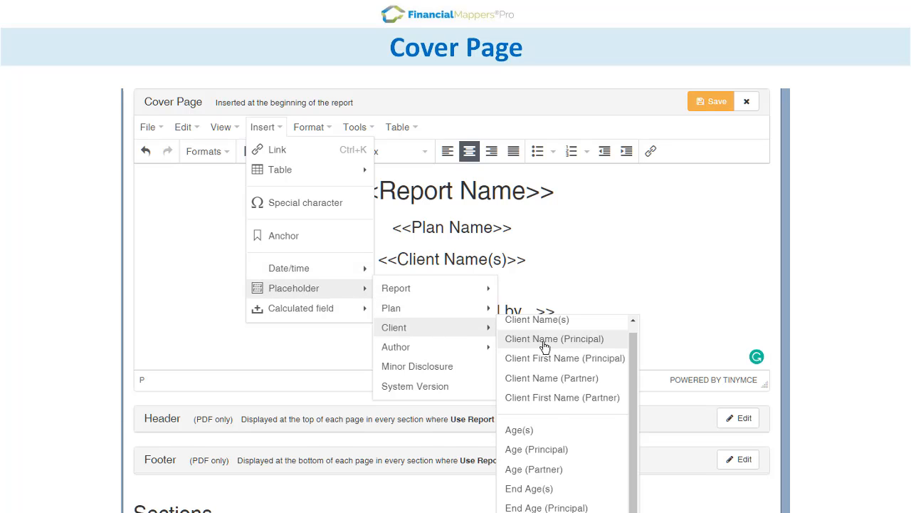
pyautogui.click(527, 510)
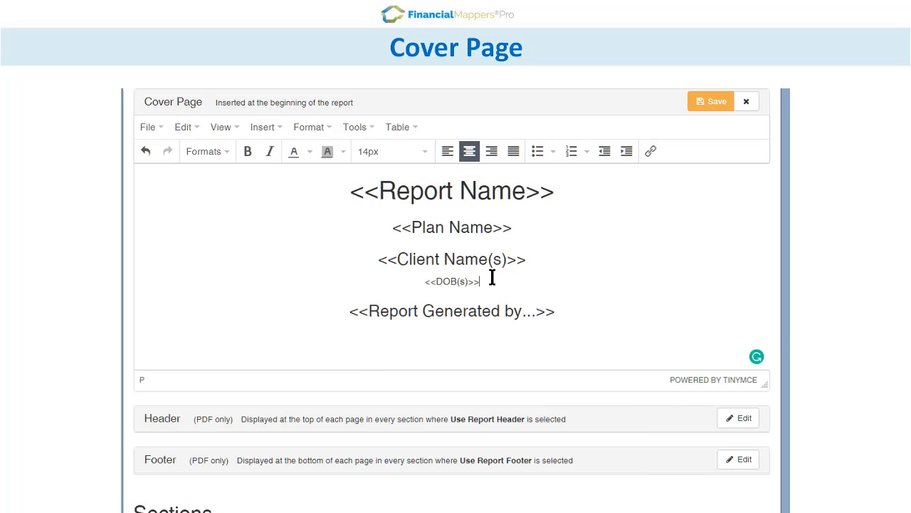
# Step: Insert the Client Address (Personal) placeholder on a new line below the DOB(s) placeholder
pyautogui.press('Return')
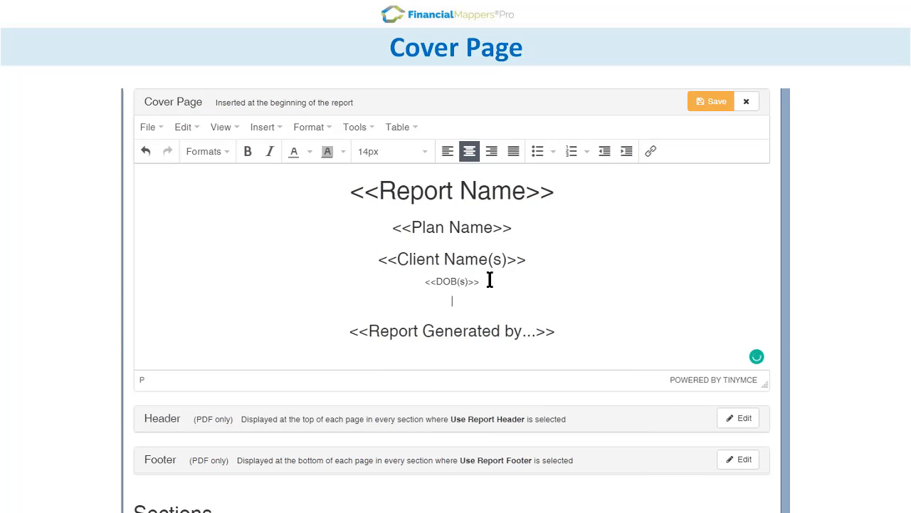
pyautogui.click(263, 128)
pyautogui.moveTo(320, 291)
pyautogui.moveTo(402, 329)
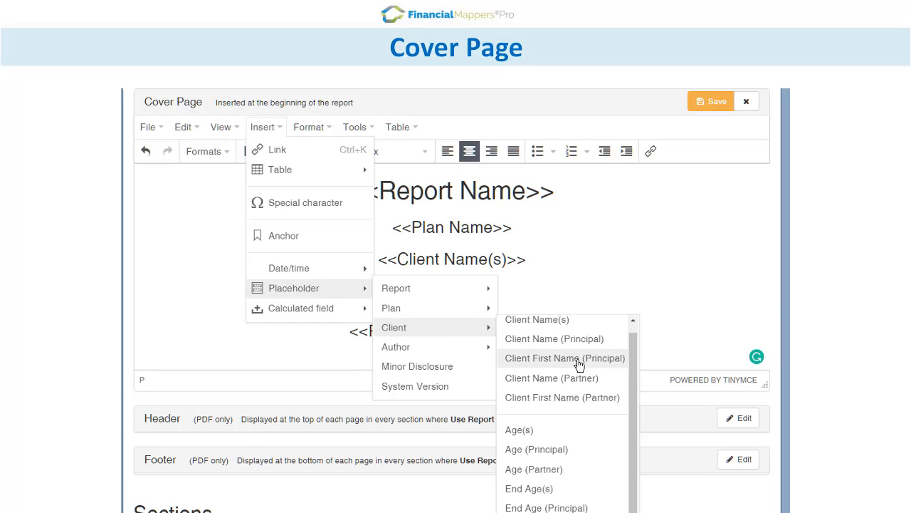
pyautogui.click(545, 509)
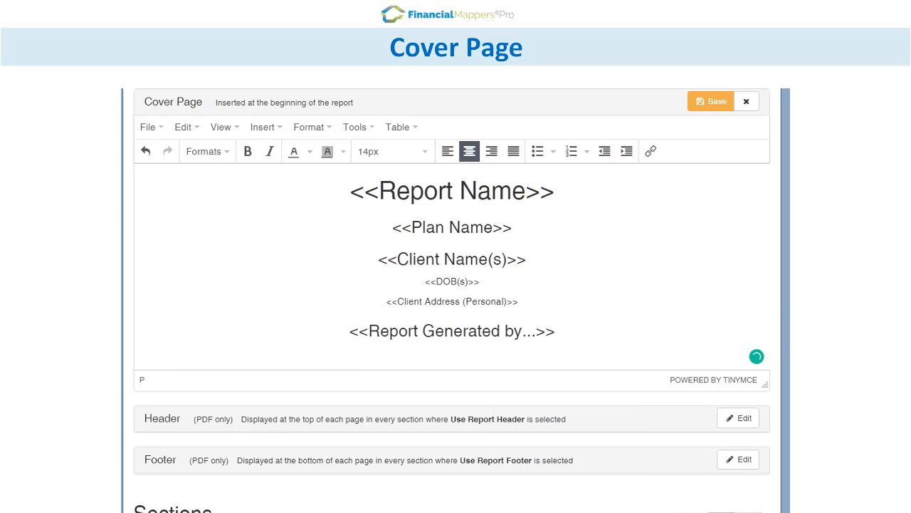
# Step: Add the Client Suburb (Personal) and Client State (Personal) placeholders after the client address
pyautogui.click(263, 128)
pyautogui.moveTo(289, 291)
pyautogui.moveTo(474, 332)
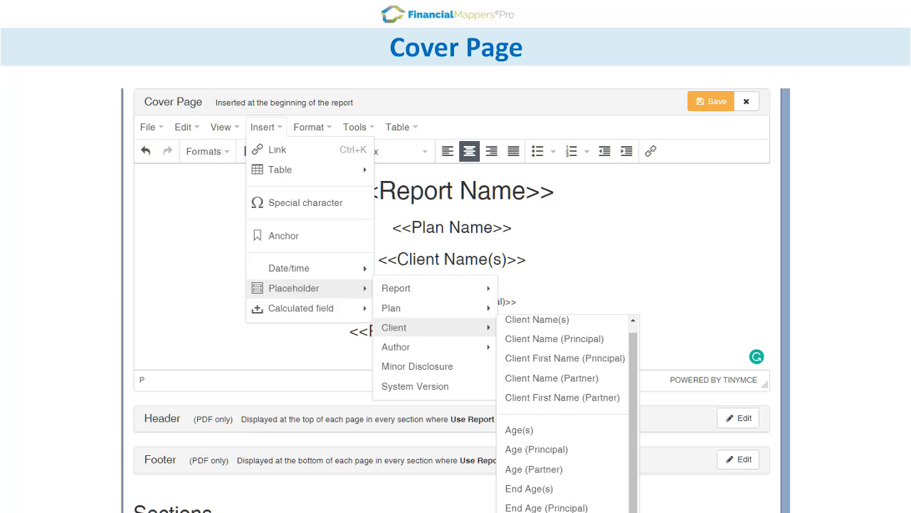
pyautogui.click(545, 509)
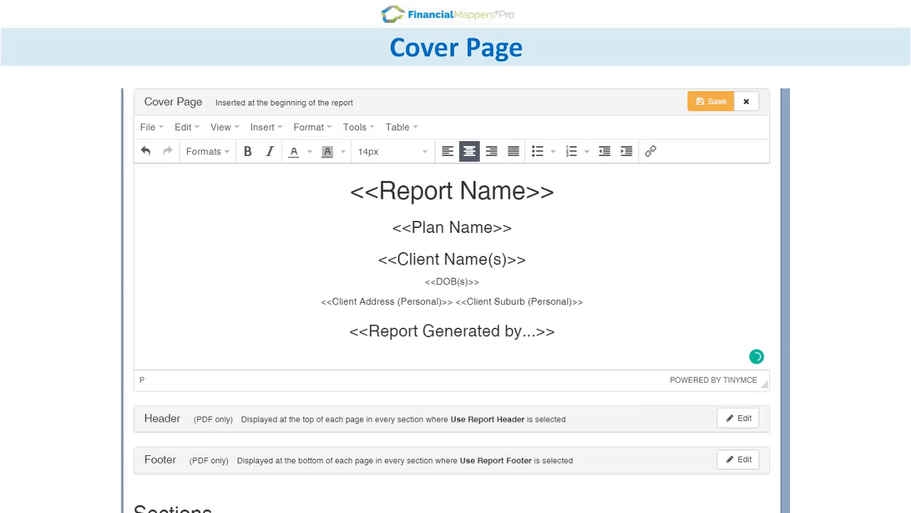
pyautogui.click(267, 131)
pyautogui.moveTo(346, 290)
pyautogui.moveTo(427, 332)
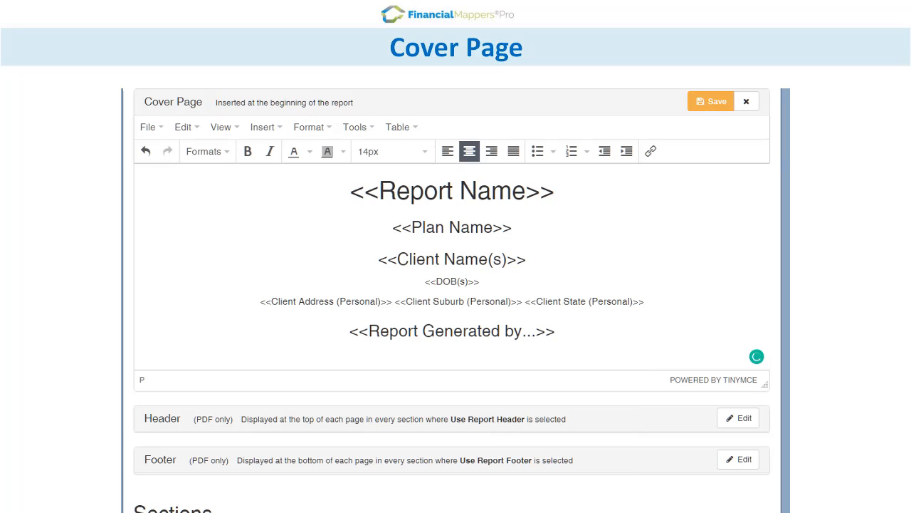
# Step: Add the Client Post Code (Personal) placeholder at the end of the address line
pyautogui.click(261, 128)
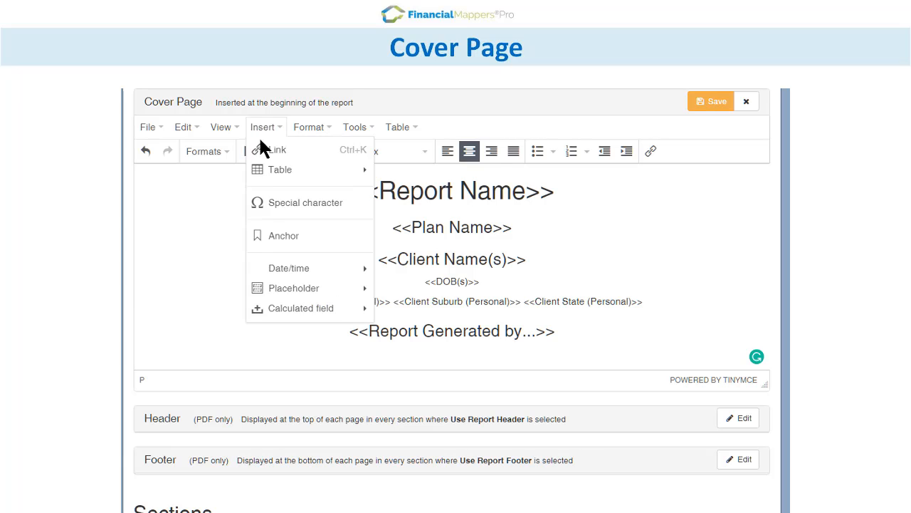
pyautogui.moveTo(315, 292)
pyautogui.moveTo(413, 325)
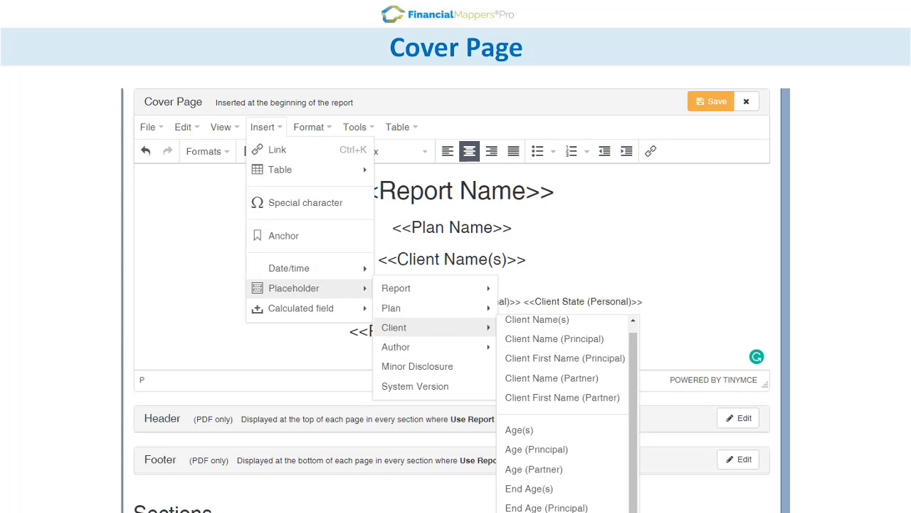
pyautogui.click(555, 511)
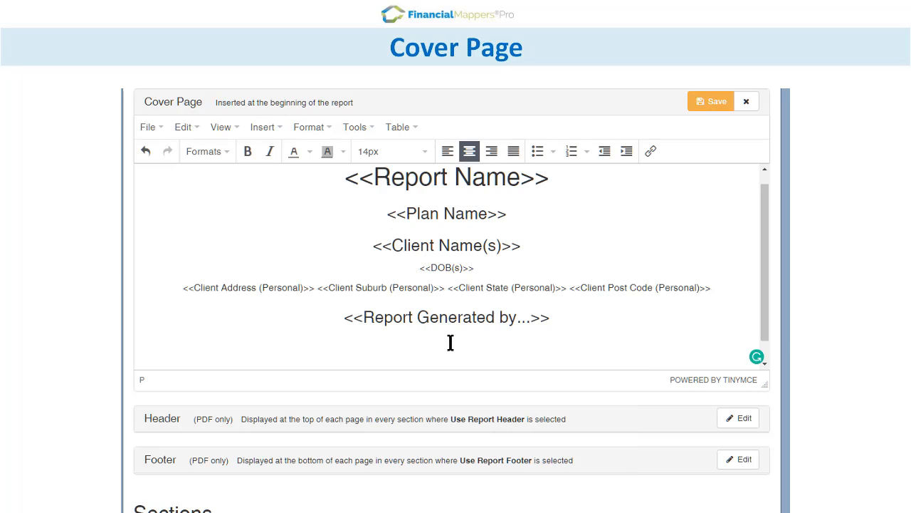
# Step: Insert the Author Profile placeholder below the Report Generated by line and save the cover page
pyautogui.click(268, 127)
pyautogui.moveTo(293, 288)
pyautogui.moveTo(411, 320)
pyautogui.moveTo(446, 349)
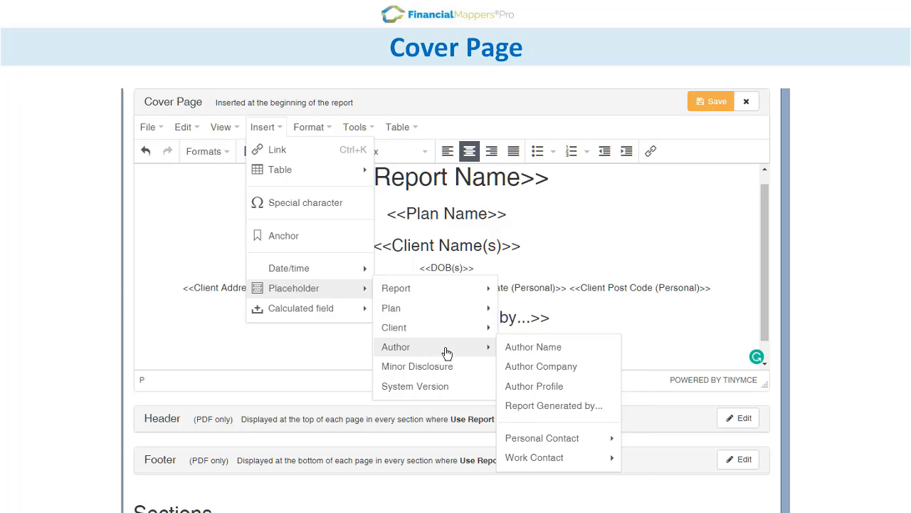
pyautogui.click(574, 381)
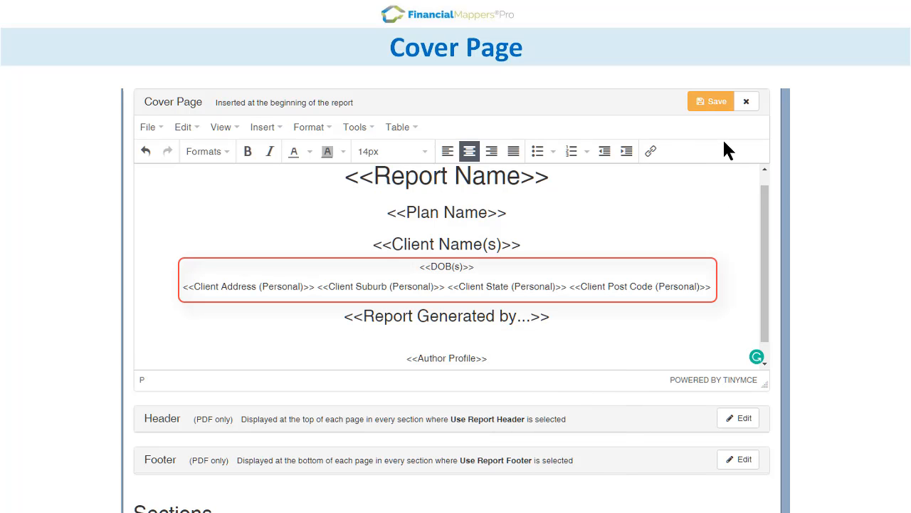
pyautogui.click(712, 104)
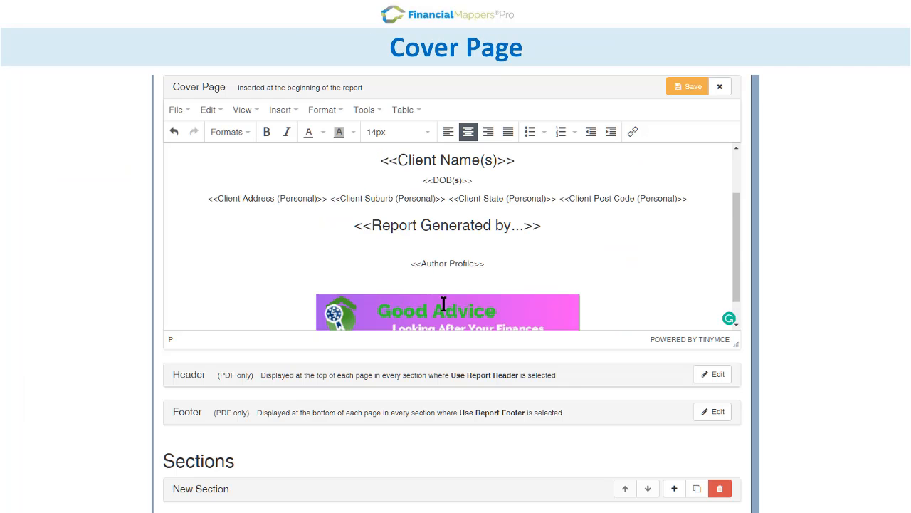
# Step: Enlarge the Good Advice banner image below the author profile and save the cover page
pyautogui.moveTo(735, 246); pyautogui.dragTo(736, 265)
pyautogui.click(342, 296)
pyautogui.moveTo(315, 262); pyautogui.dragTo(236, 242)
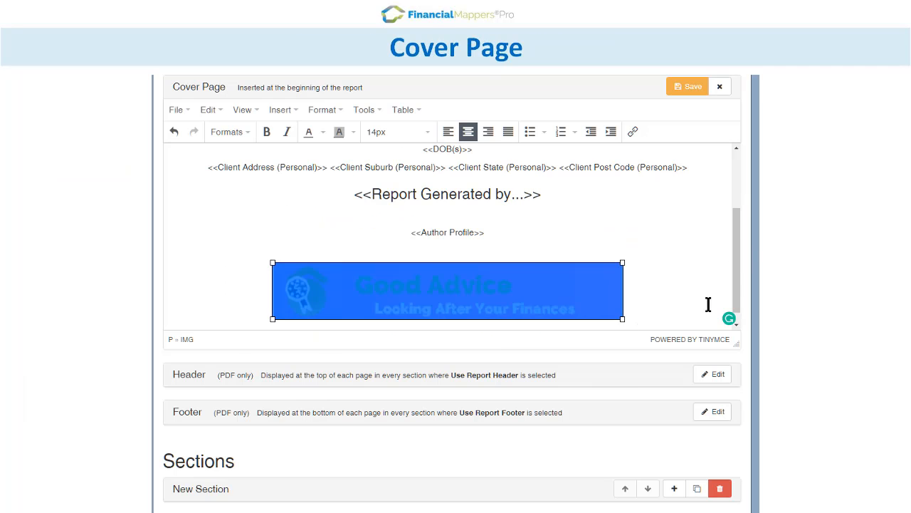
pyautogui.click(698, 86)
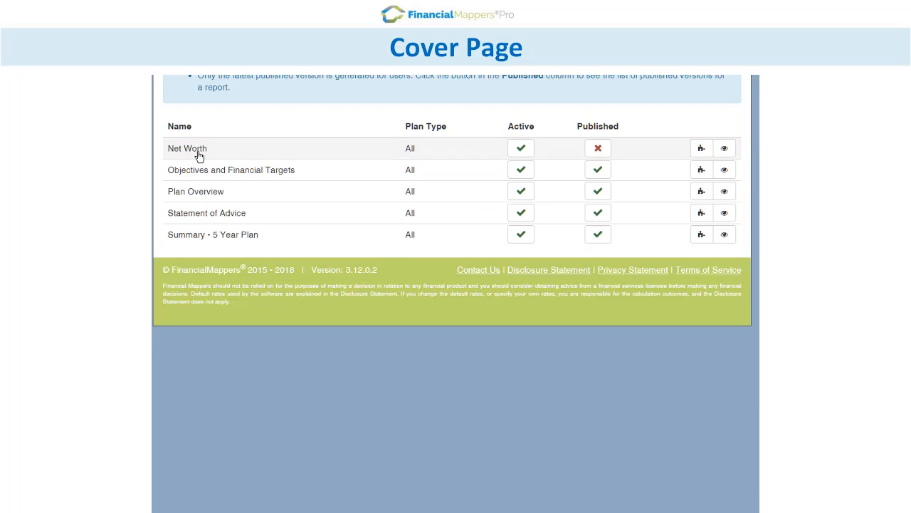
# Step: Open the Net Worth report's details and publish a new version of it
pyautogui.click(198, 148)
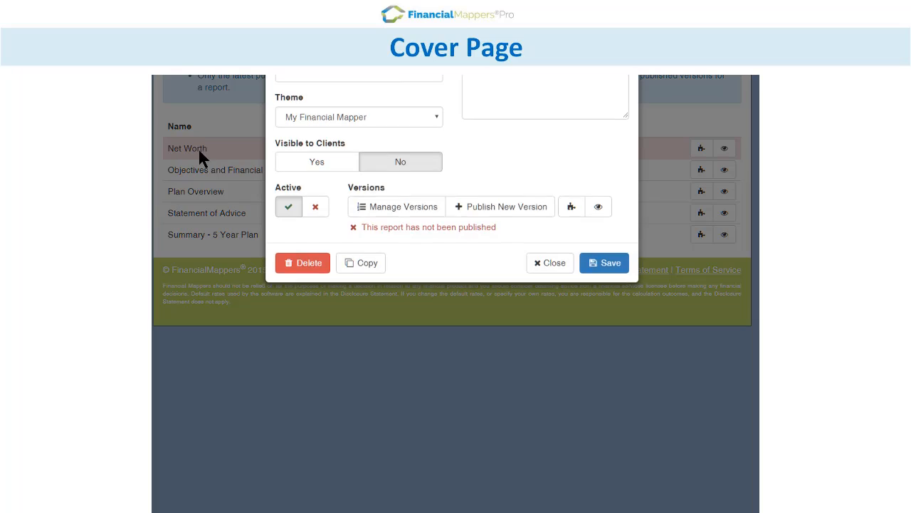
pyautogui.click(483, 209)
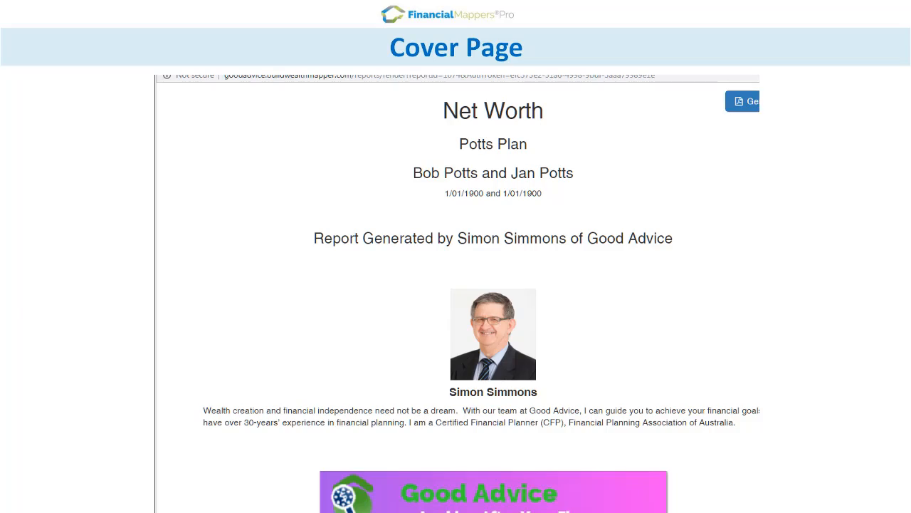
# Step: Look over the generated Net Worth report's cover page down to the Good Advice banner
pyautogui.scroll(-8, 476, 292)
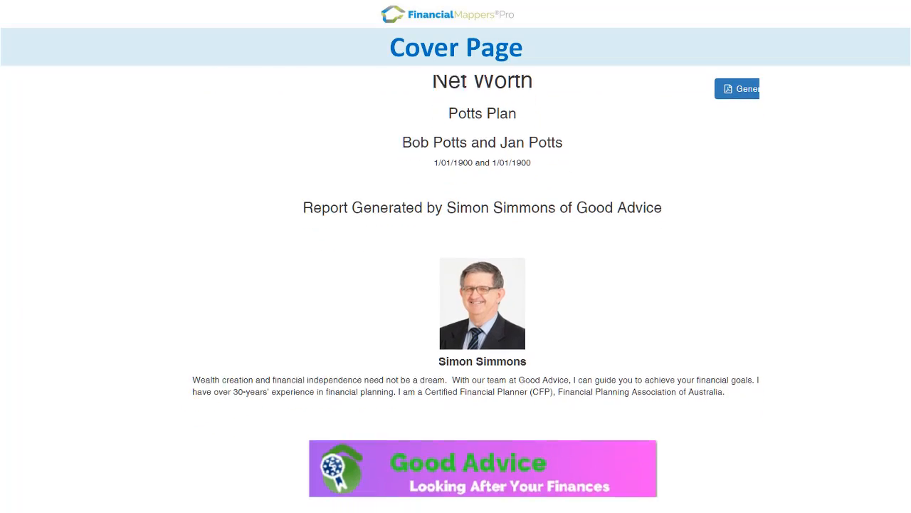
pyautogui.scroll(10, 475, 292)
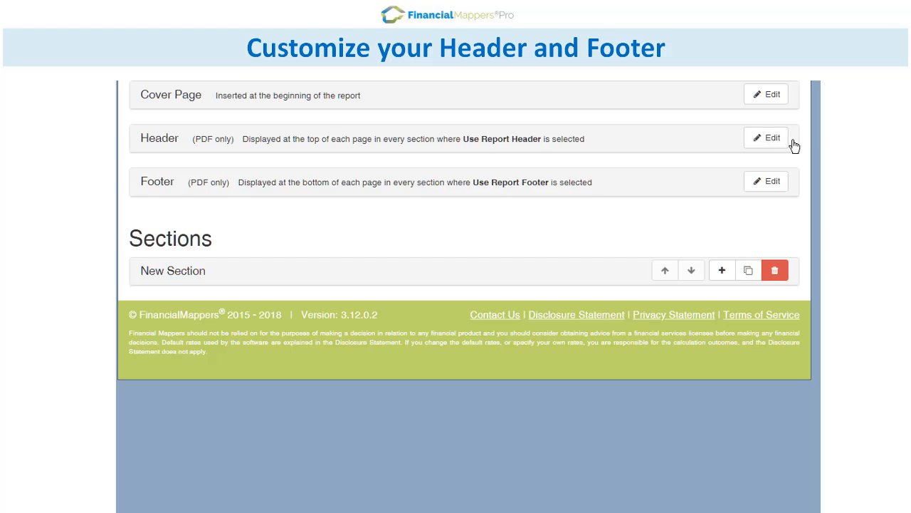
# Step: Open the report header for editing, look through its table options and save the header
pyautogui.click(773, 143)
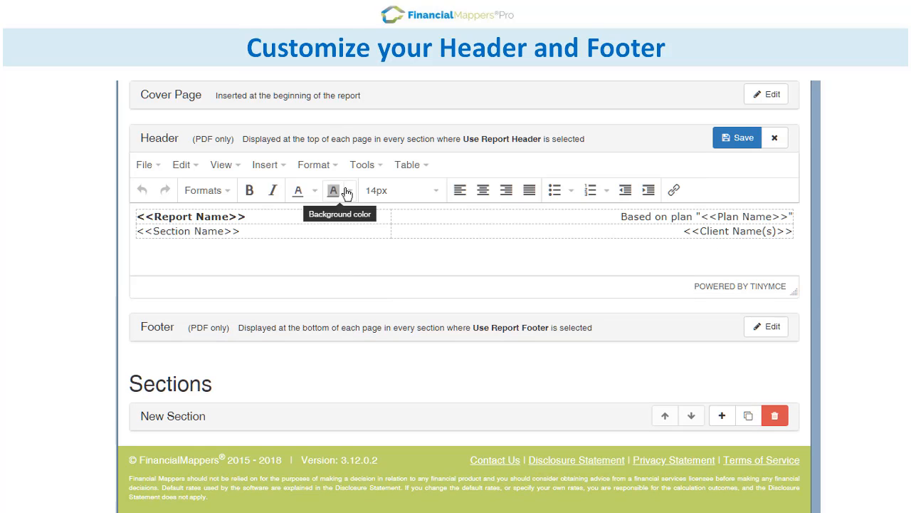
pyautogui.click(403, 165)
pyautogui.click(403, 167)
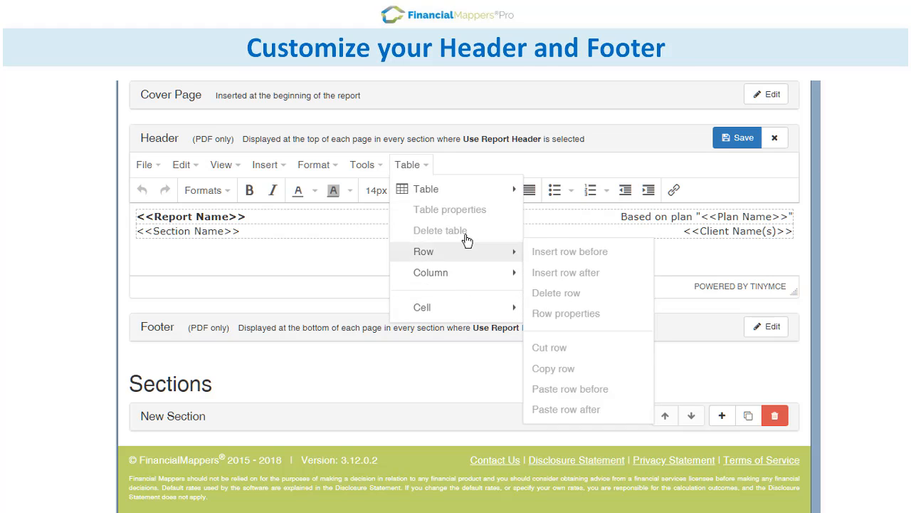
pyautogui.click(740, 141)
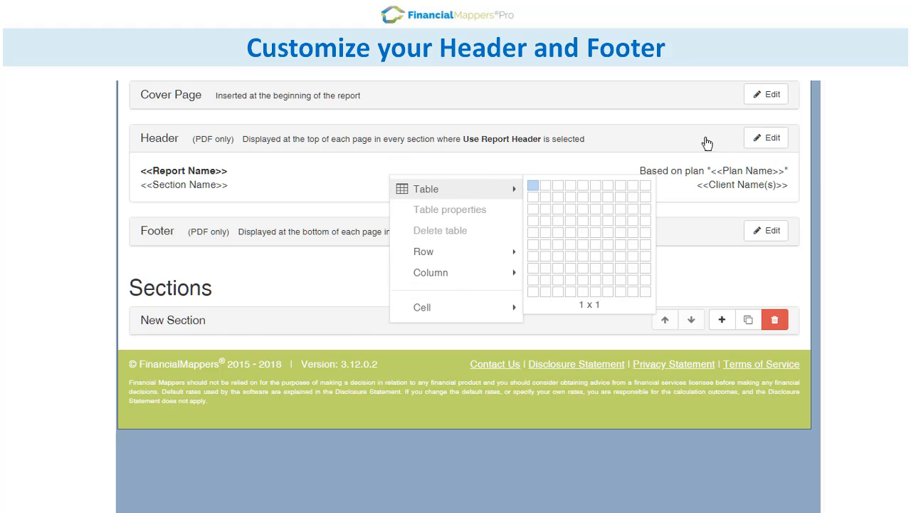
pyautogui.moveTo(305, 326); pyautogui.dragTo(342, 236)
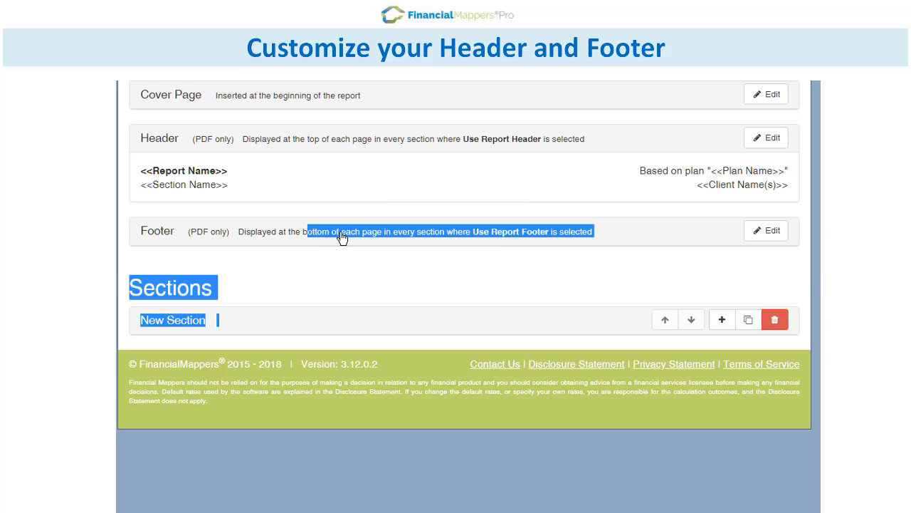
# Step: Open the report footer for editing and insert a table row after the "Report generated by" row
pyautogui.click(771, 232)
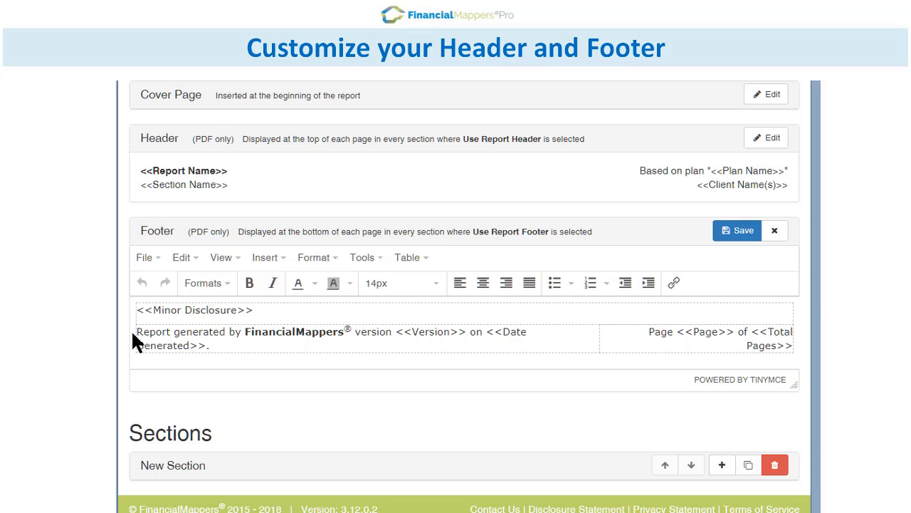
pyautogui.moveTo(135, 332); pyautogui.dragTo(724, 359)
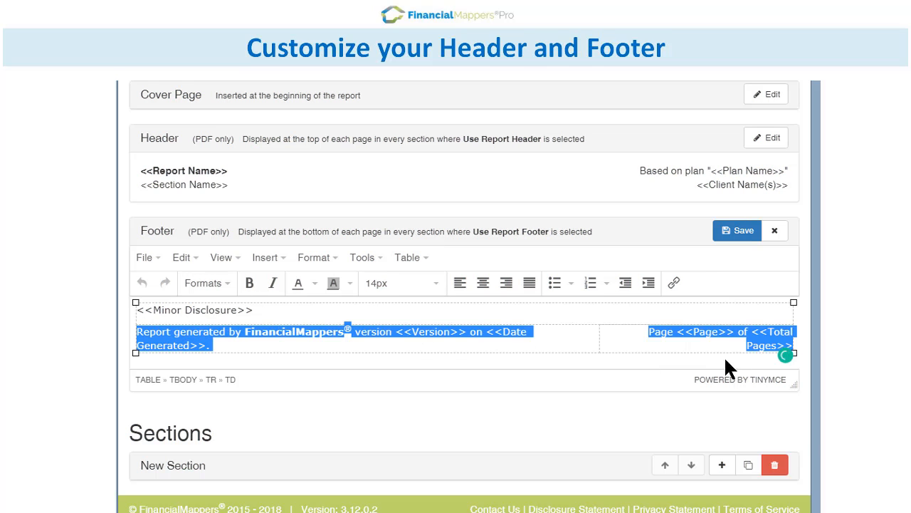
pyautogui.click(409, 257)
pyautogui.moveTo(427, 344)
pyautogui.click(582, 366)
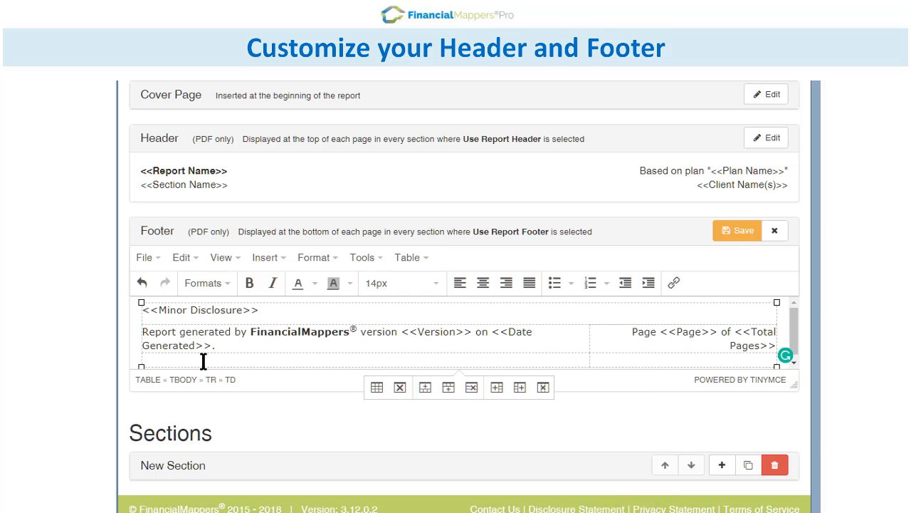
# Step: Enter "Good Advice ASFL: xx xxx xxx" in the first cell of the new footer row and save the footer
pyautogui.click(163, 360)
pyautogui.write('Good Advice ASFL: xx xxx xxx')
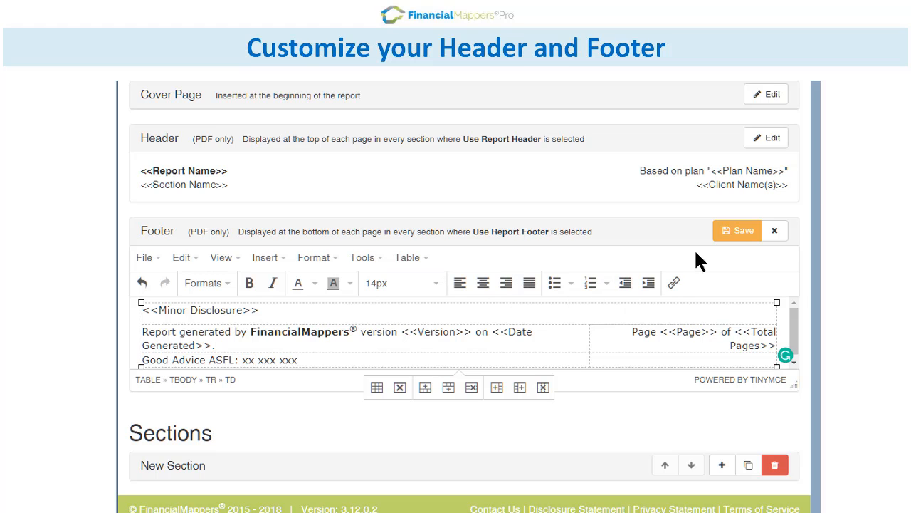
pyautogui.click(734, 232)
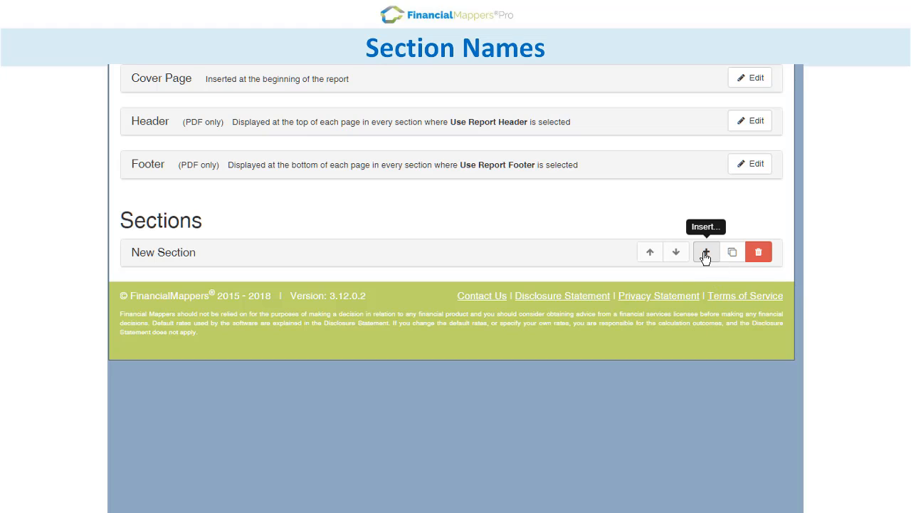
# Step: Add two more sections below the existing New Section in the report
pyautogui.click(705, 255)
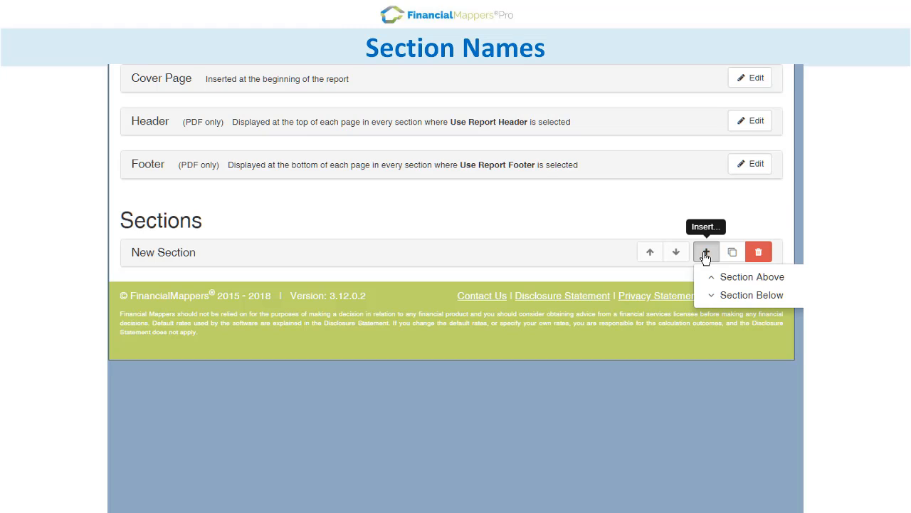
pyautogui.click(735, 295)
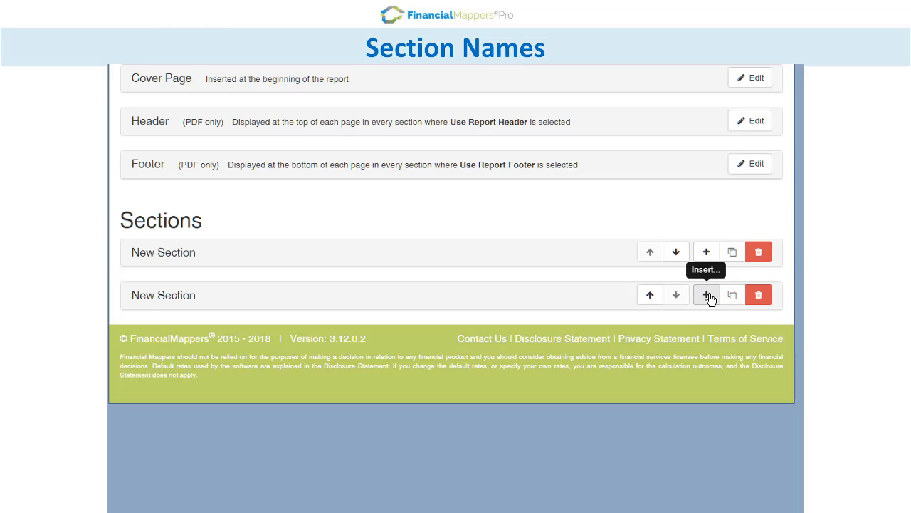
pyautogui.click(706, 294)
pyautogui.click(730, 336)
# Step: Set the first section's heading to Introduction and the second section's heading to Objectives, saving each one
pyautogui.click(400, 257)
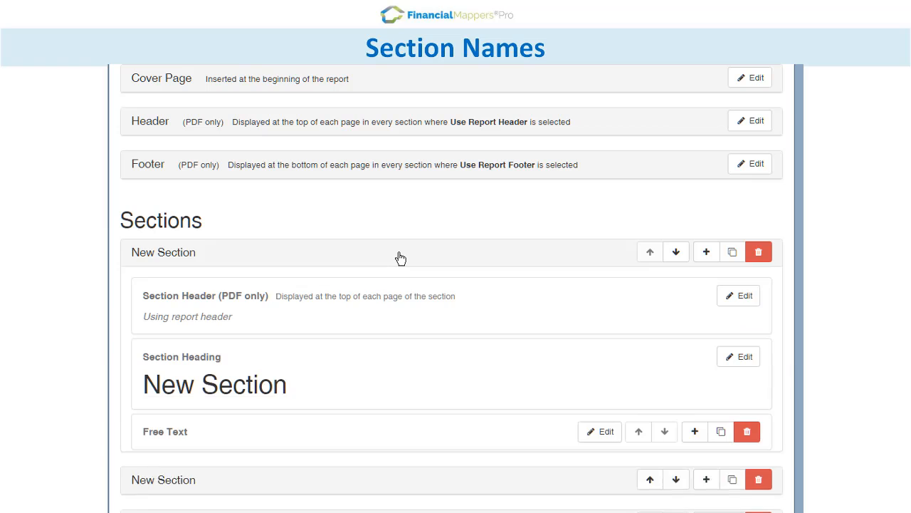
pyautogui.click(746, 357)
pyautogui.write('In')
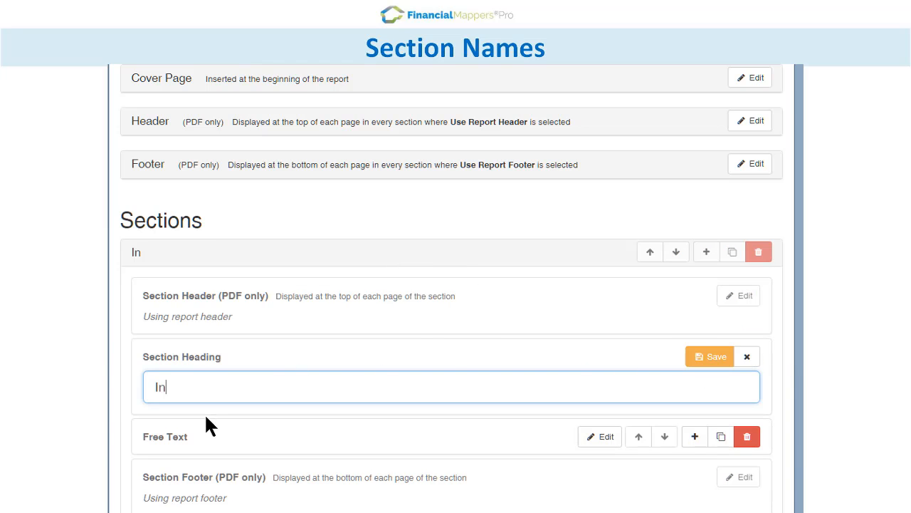
pyautogui.write('troduction')
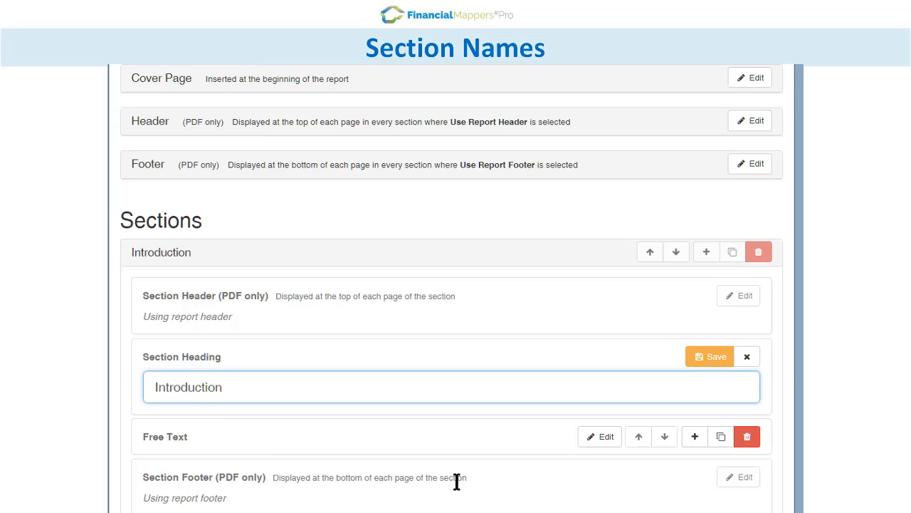
pyautogui.click(724, 357)
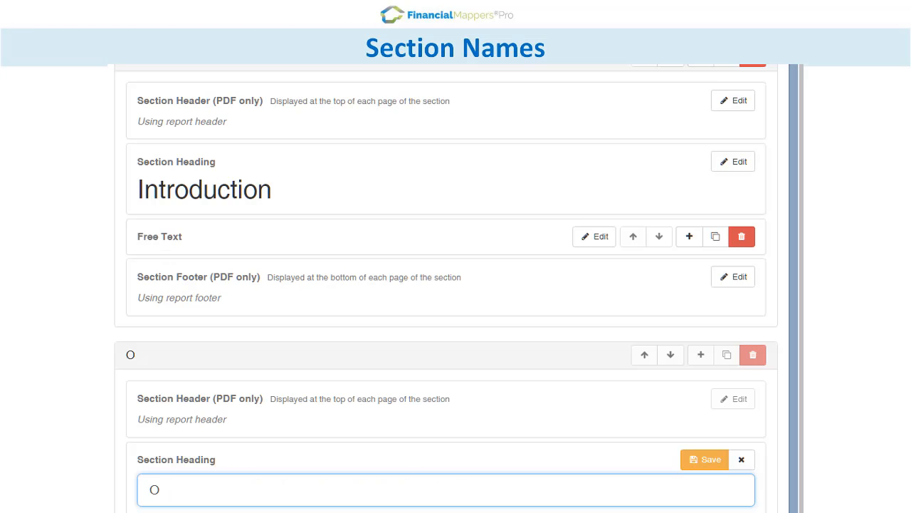
pyautogui.write('bjectives')
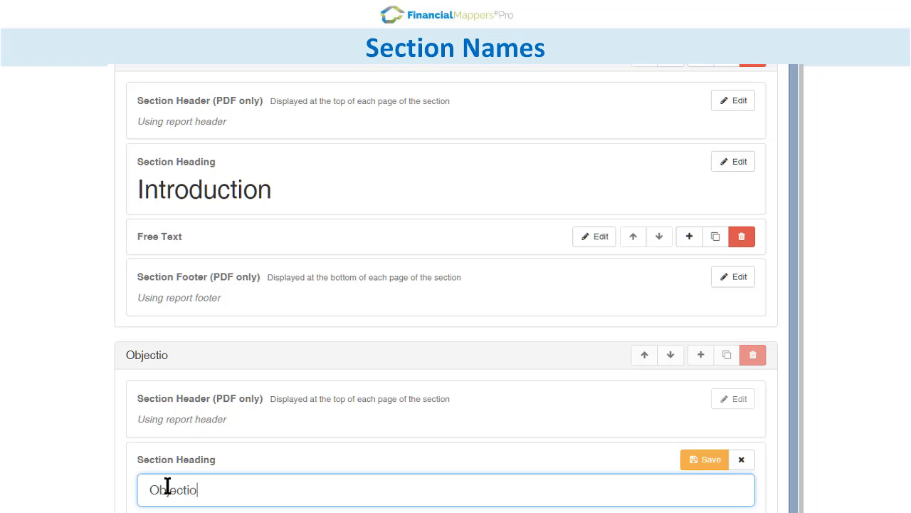
pyautogui.click(709, 470)
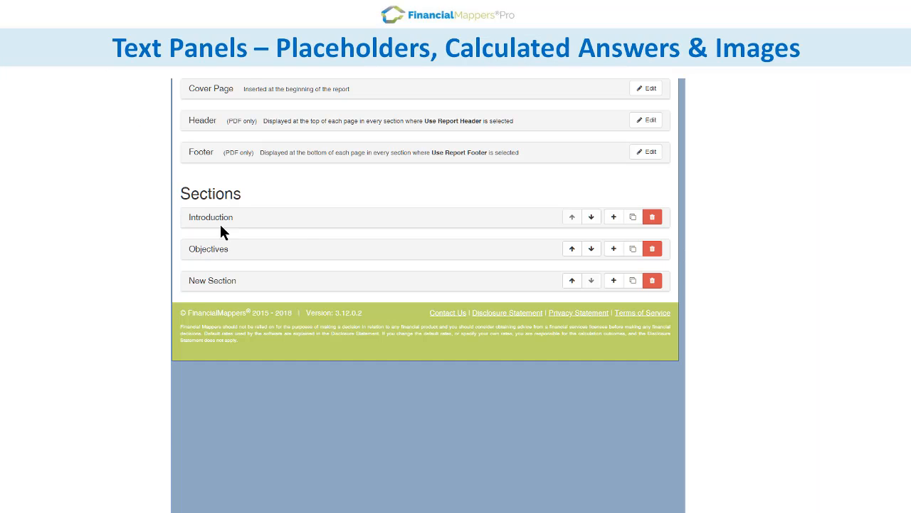
# Step: Write "At the start of the plan, <<Client Name(s)>> will have net assets to the value of:" in the Introduction free text, using the Client Name(s) placeholder
pyautogui.click(217, 222)
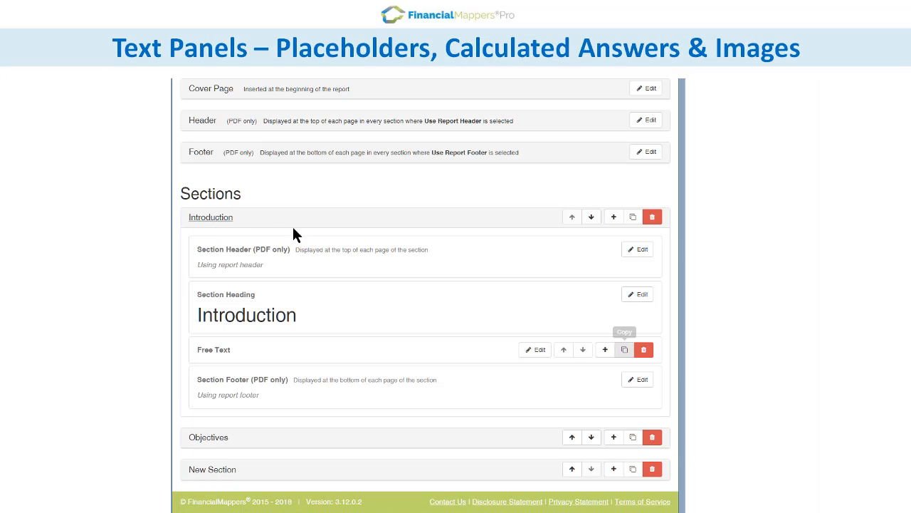
pyautogui.click(536, 349)
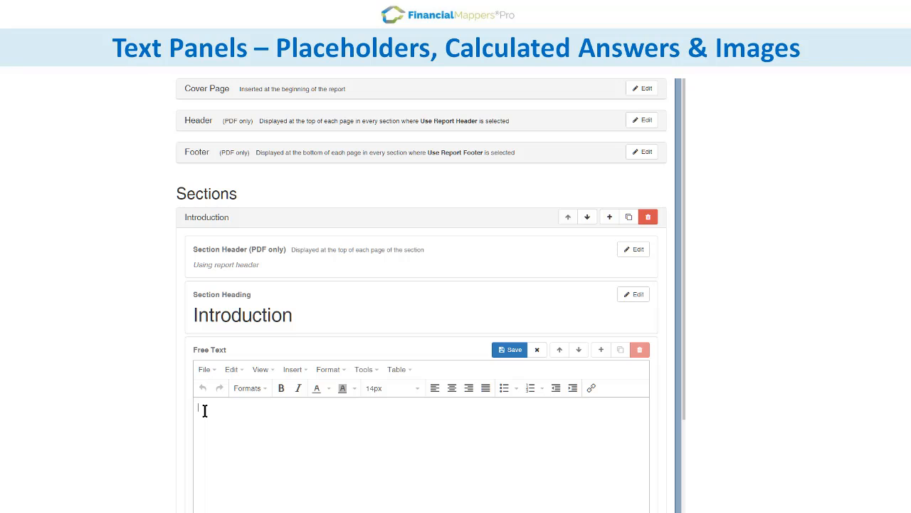
pyautogui.press('Return')
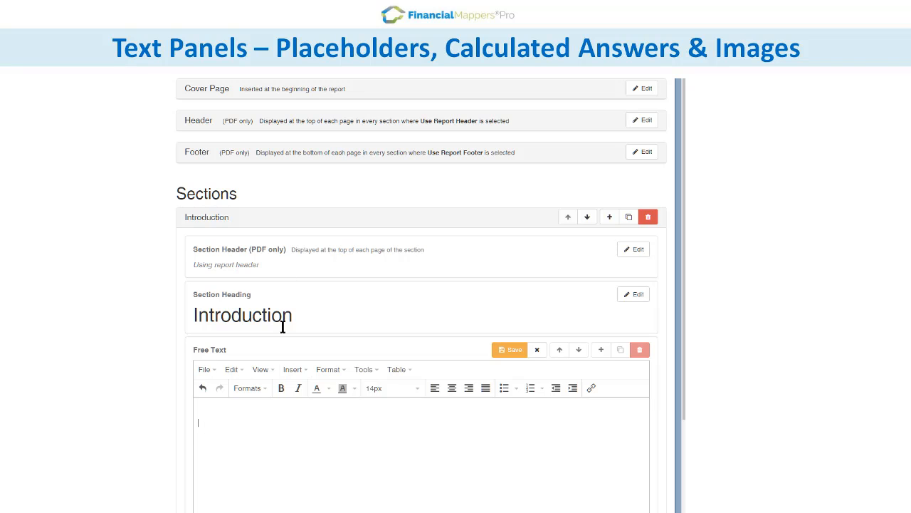
pyautogui.write('At the start of the plan,')
pyautogui.click(295, 369)
pyautogui.moveTo(316, 494)
pyautogui.moveTo(443, 447)
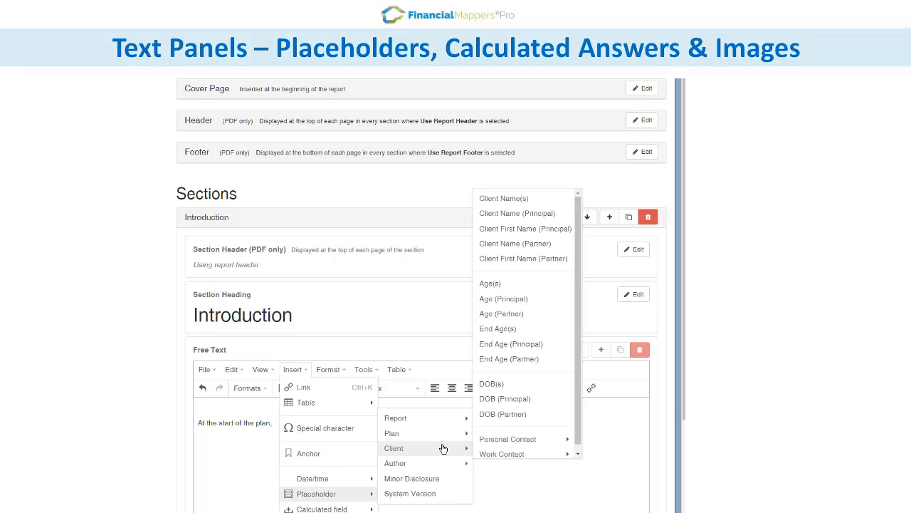
pyautogui.click(523, 200)
pyautogui.write('will have net ')
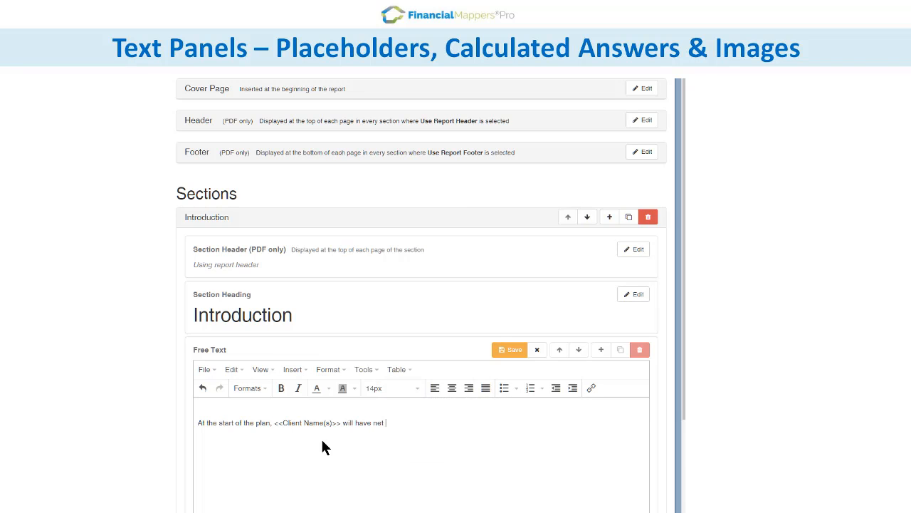
pyautogui.write('assets to the value of:')
# Step: Start a bulleted list below the sentence with "Home:" followed by the Starting Homes Net Value calculated field
pyautogui.press('Return')
pyautogui.click(504, 387)
pyautogui.write('Home')
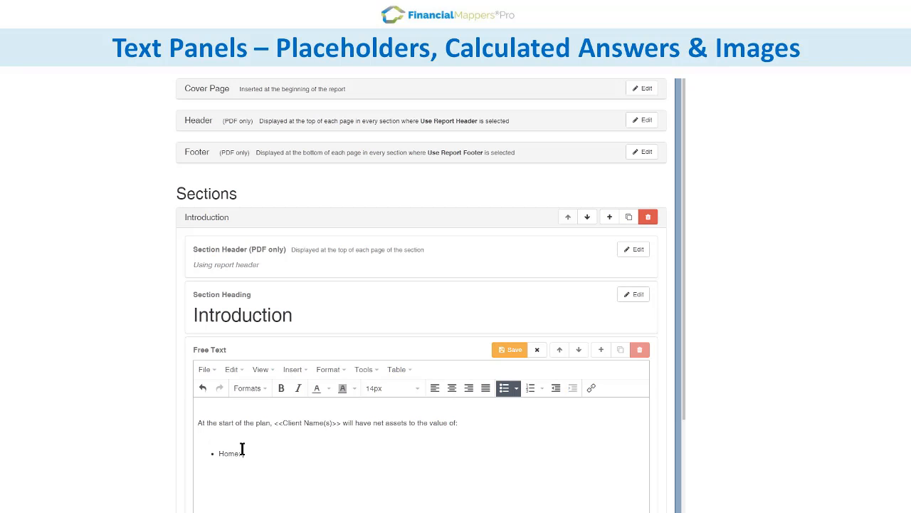
pyautogui.write(':')
pyautogui.click(292, 368)
pyautogui.moveTo(321, 508)
pyautogui.moveTo(421, 508)
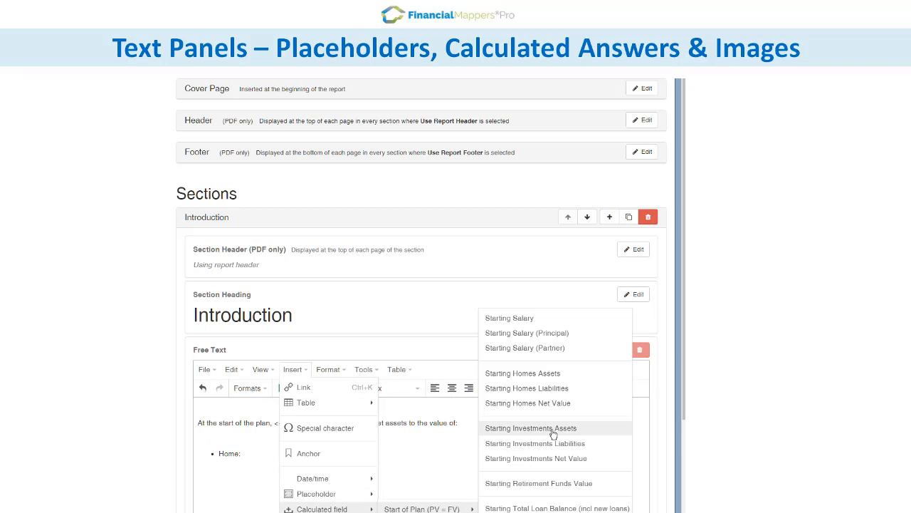
pyautogui.click(559, 403)
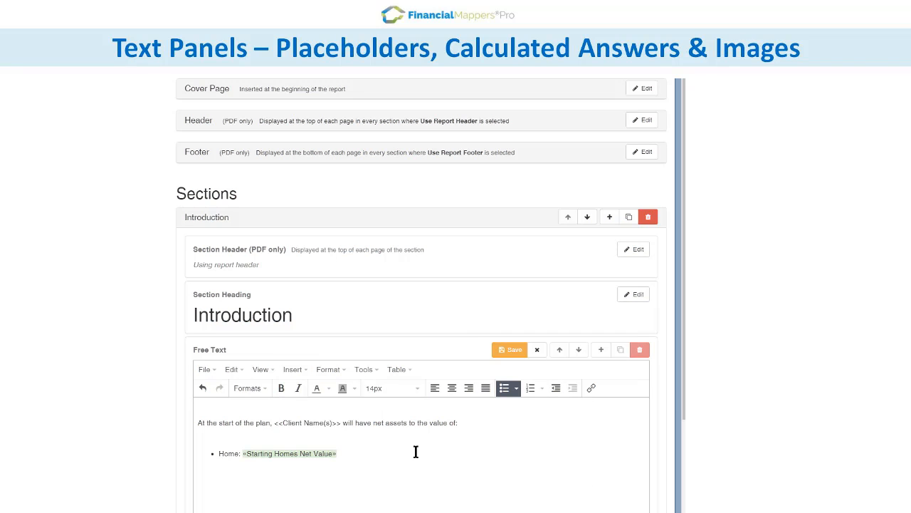
# Step: Add an "Investments:" bullet with the Starting Investments Net Value calculated field
pyautogui.press('Return')
pyautogui.write('Investments:')
pyautogui.click(293, 369)
pyautogui.moveTo(322, 508)
pyautogui.moveTo(422, 509)
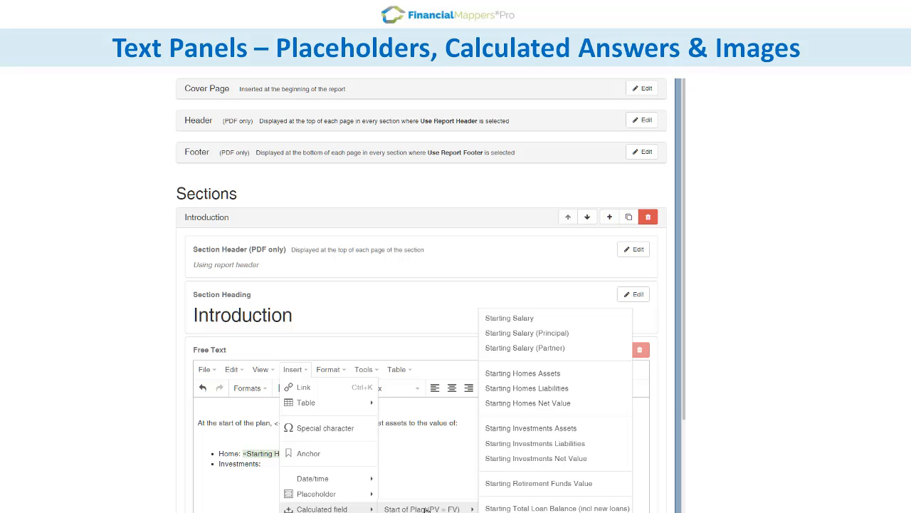
pyautogui.click(544, 459)
# Step: Add a "Retirement Funds:" bullet with the Starting Retirement Funds Value calculated field
pyautogui.press('Return')
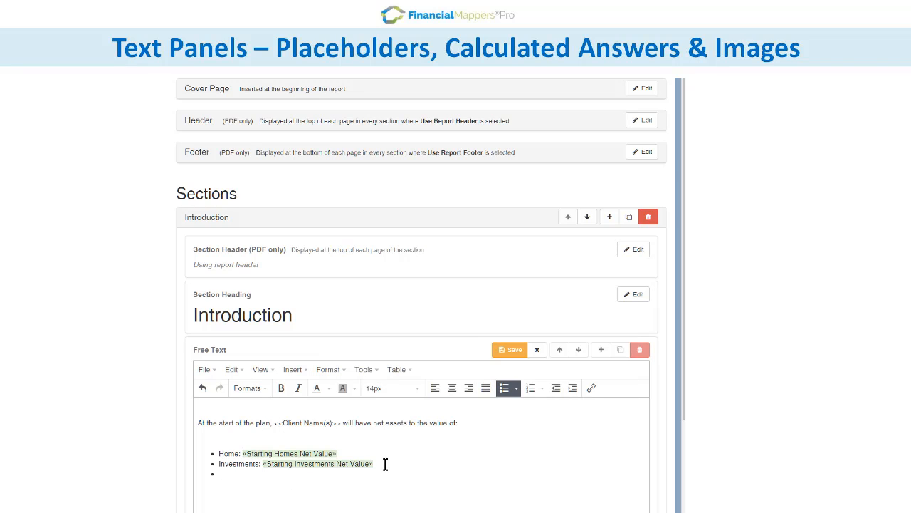
pyautogui.write('Retirement Funds:')
pyautogui.click(293, 369)
pyautogui.moveTo(322, 509)
pyautogui.moveTo(422, 509)
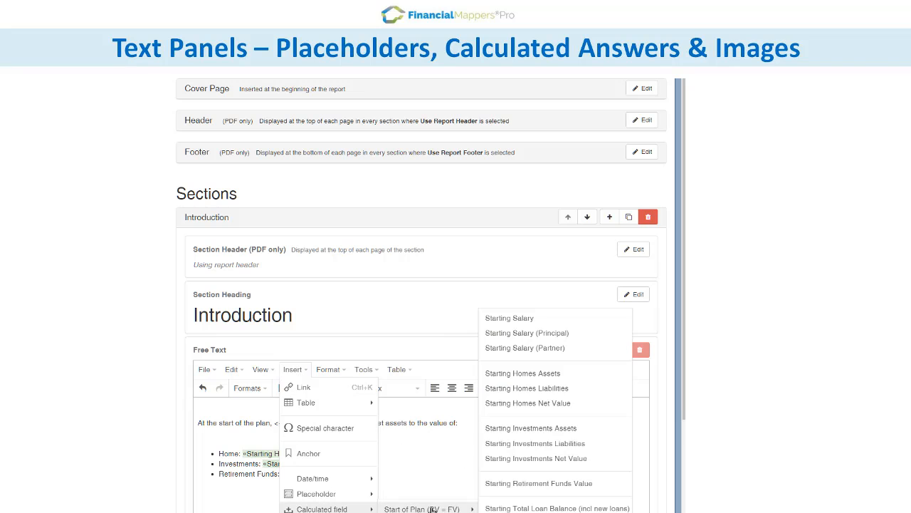
pyautogui.click(525, 483)
# Step: End the bulleted list, paste the target image centred below it, shrink the image and save the free text
pyautogui.press('Return')
pyautogui.press('Return')
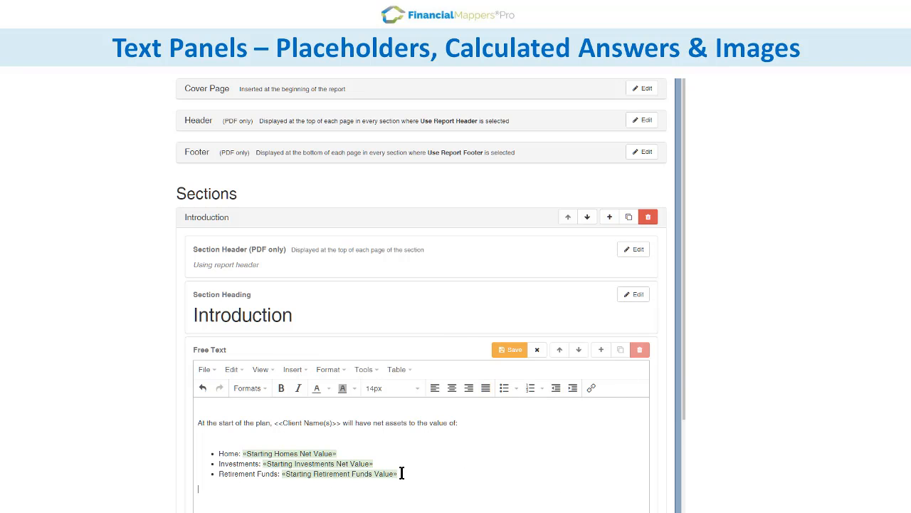
pyautogui.click(452, 387)
pyautogui.hotkey('ctrl', 'v')
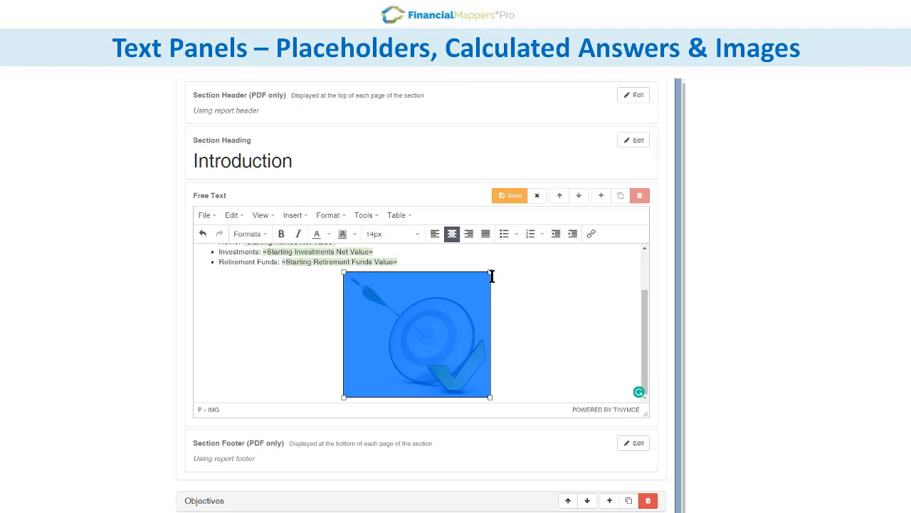
pyautogui.moveTo(491, 274); pyautogui.dragTo(416, 342)
pyautogui.click(506, 197)
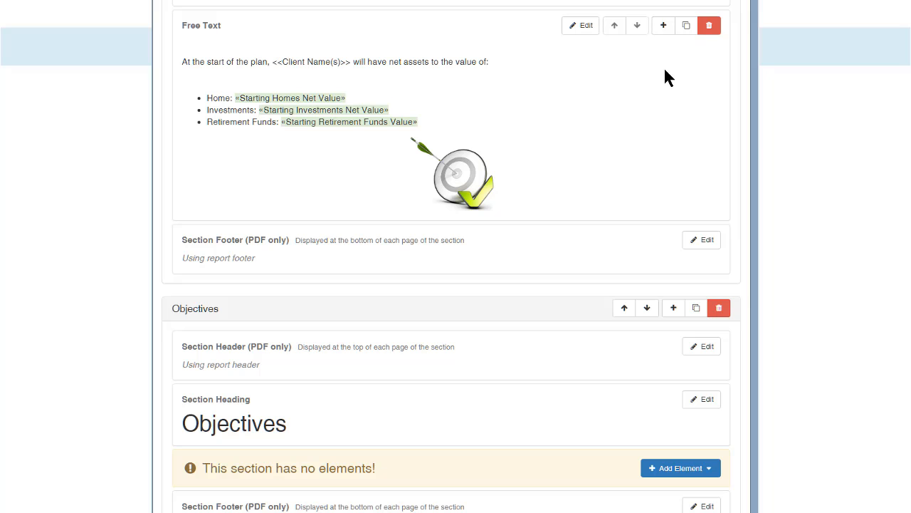
# Step: Insert three Smart Panels below the free text in the Introduction section
pyautogui.click(663, 24)
pyautogui.click(700, 97)
pyautogui.click(663, 17)
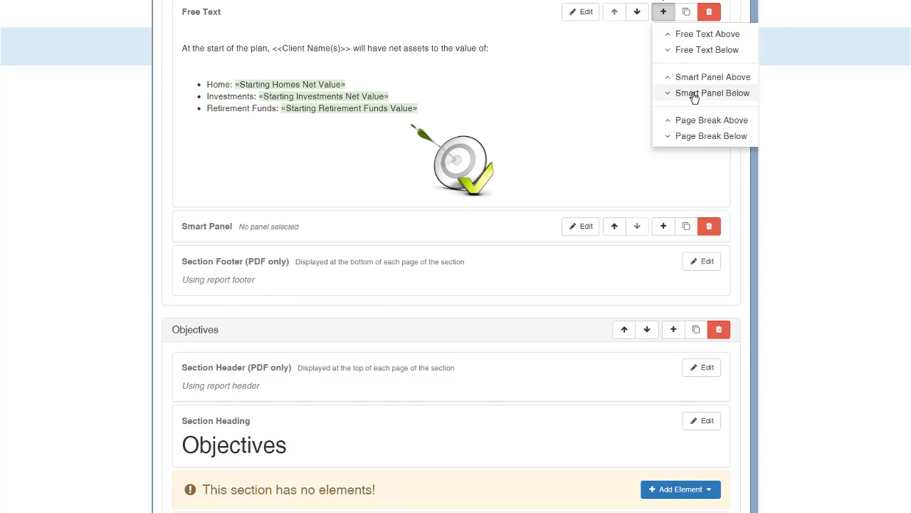
pyautogui.click(694, 95)
pyautogui.click(655, 16)
pyautogui.click(691, 93)
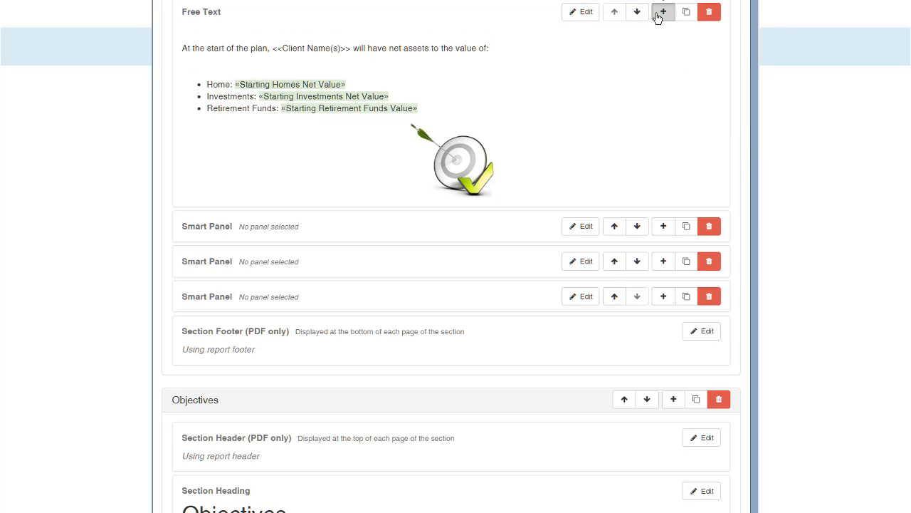
# Step: Add a fourth Smart Panel below the free text, set the first panel to "Progress Report - Net Investments & Retirement Funds (PV)" and save it
pyautogui.click(663, 12)
pyautogui.click(721, 96)
pyautogui.click(584, 226)
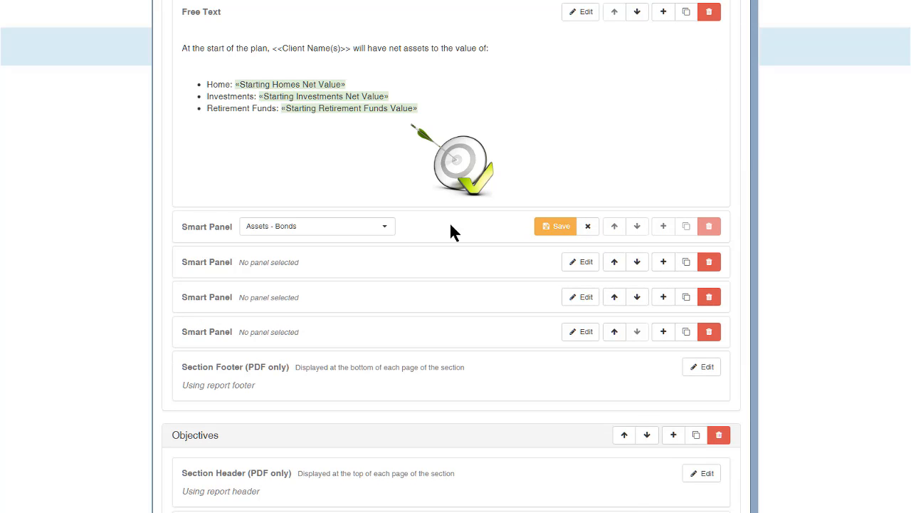
pyautogui.click(385, 227)
pyautogui.scroll(-3, 394, 277)
pyautogui.scroll(-10, 394, 278)
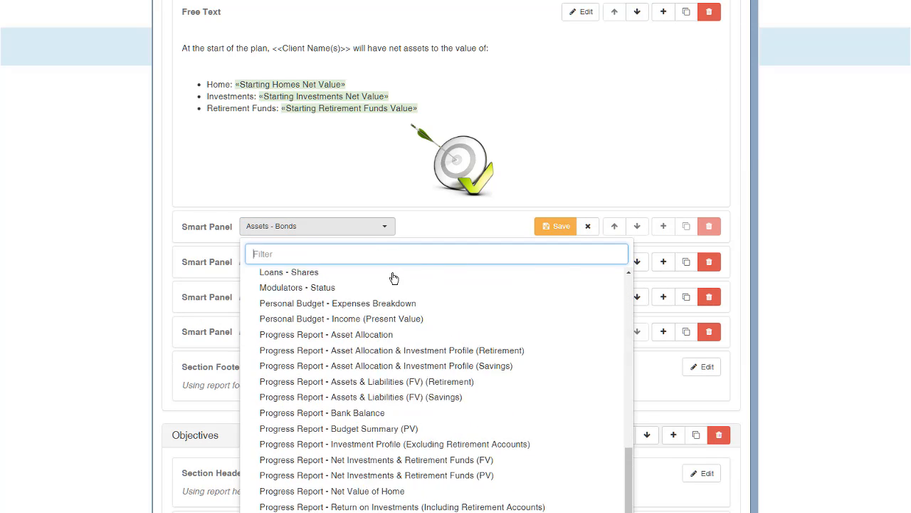
pyautogui.scroll(-2, 406, 319)
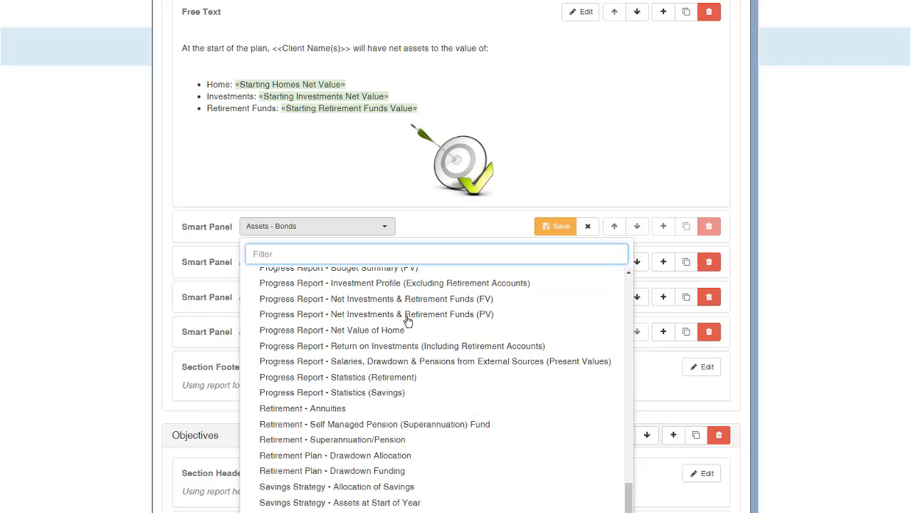
pyautogui.click(421, 315)
pyautogui.click(553, 228)
# Step: Set the second Smart Panel to "Progress Report - Net Investments & Retirement Funds (FV)" and save it
pyautogui.click(586, 261)
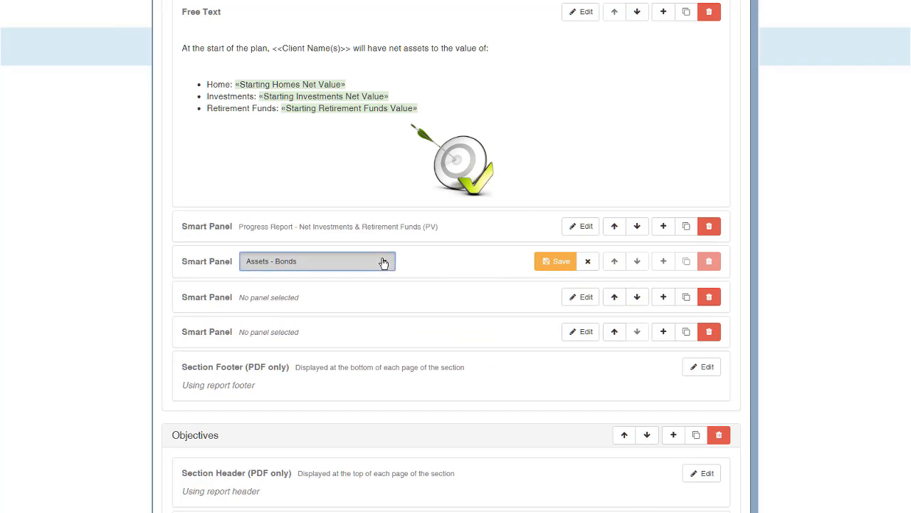
pyautogui.click(382, 261)
pyautogui.scroll(-2, 385, 264)
pyautogui.scroll(-8, 385, 264)
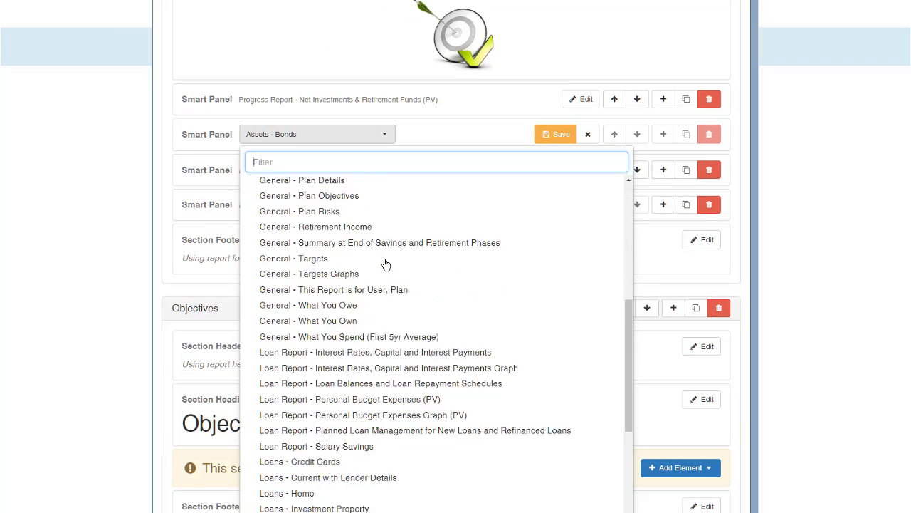
pyautogui.scroll(-4, 427, 274)
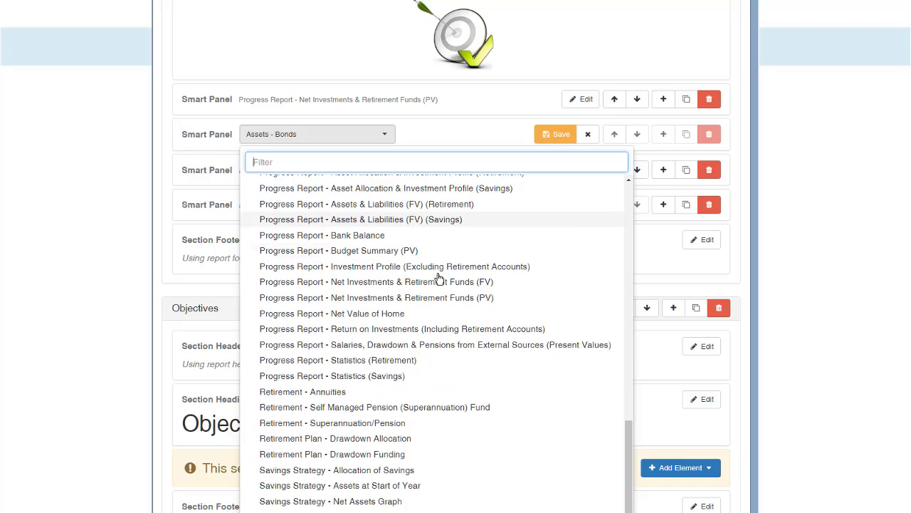
pyautogui.click(435, 291)
pyautogui.click(557, 137)
# Step: Set the third Smart Panel to "Progress Report - Assets & Liabilities (FV) (Savings)" and save it
pyautogui.click(581, 170)
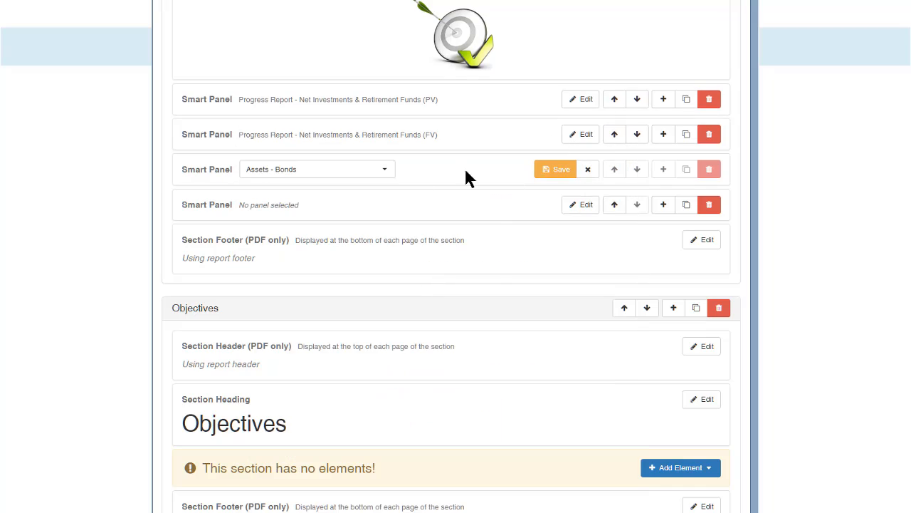
pyautogui.click(385, 169)
pyautogui.scroll(-5, 400, 229)
pyautogui.scroll(-8, 399, 230)
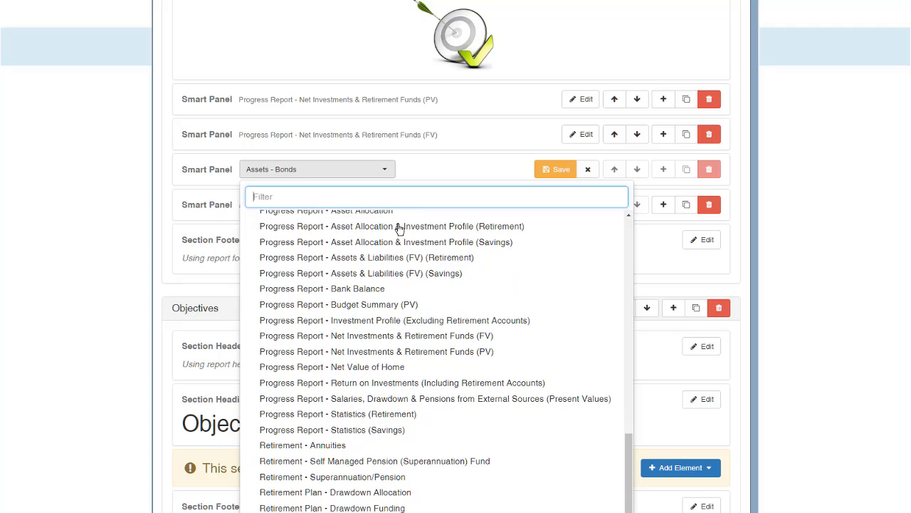
pyautogui.click(354, 275)
pyautogui.click(556, 172)
# Step: Set the fourth Smart Panel to a "Progress Report - Assets & Liabilities (FV)" panel and save it
pyautogui.click(584, 204)
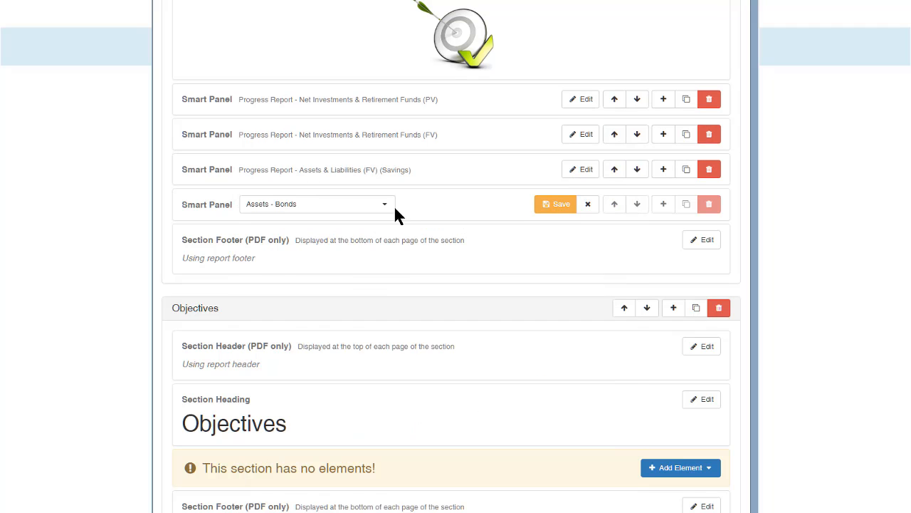
pyautogui.click(385, 204)
pyautogui.scroll(-2, 626, 320)
pyautogui.moveTo(626, 321); pyautogui.dragTo(619, 493)
pyautogui.click(395, 342)
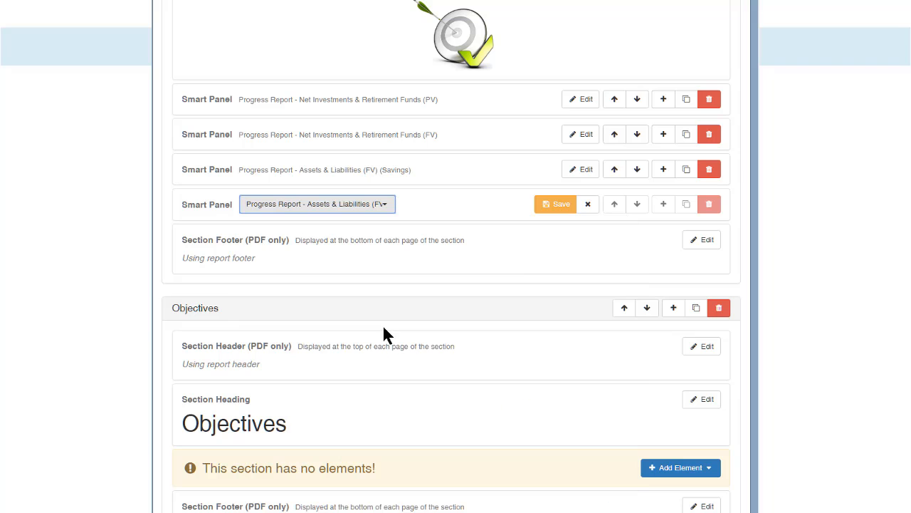
pyautogui.click(557, 205)
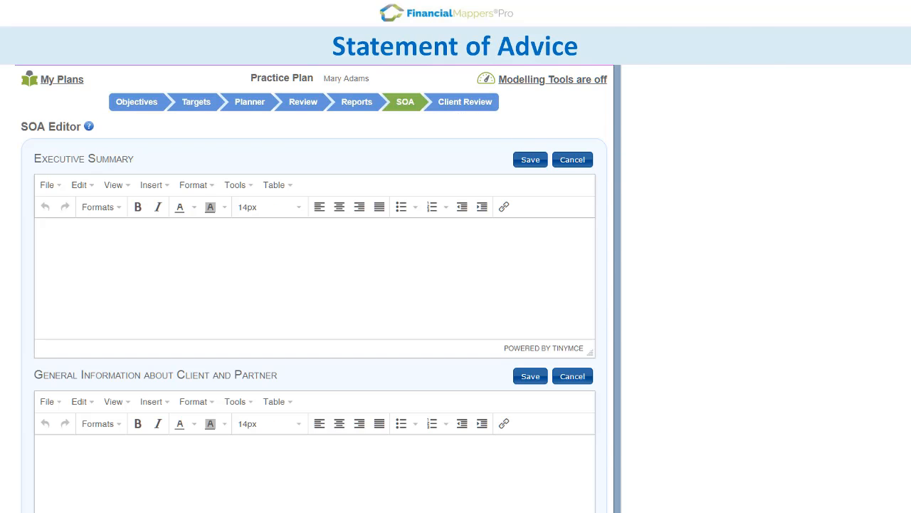
# Step: Look through the SOA Editor's text sections, from Executive Summary down to Investment Planning and back
pyautogui.scroll(-2, 620, 175)
pyautogui.scroll(-6, 314, 288)
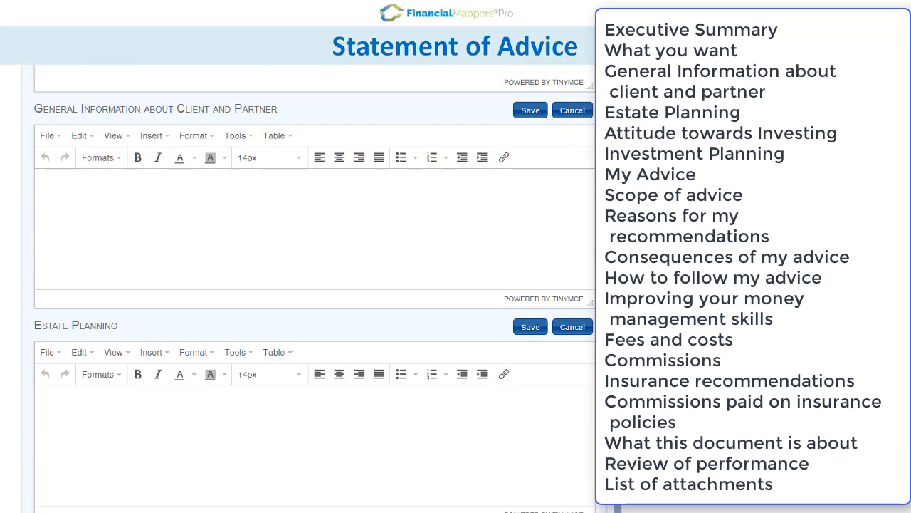
pyautogui.scroll(-1, 315, 288)
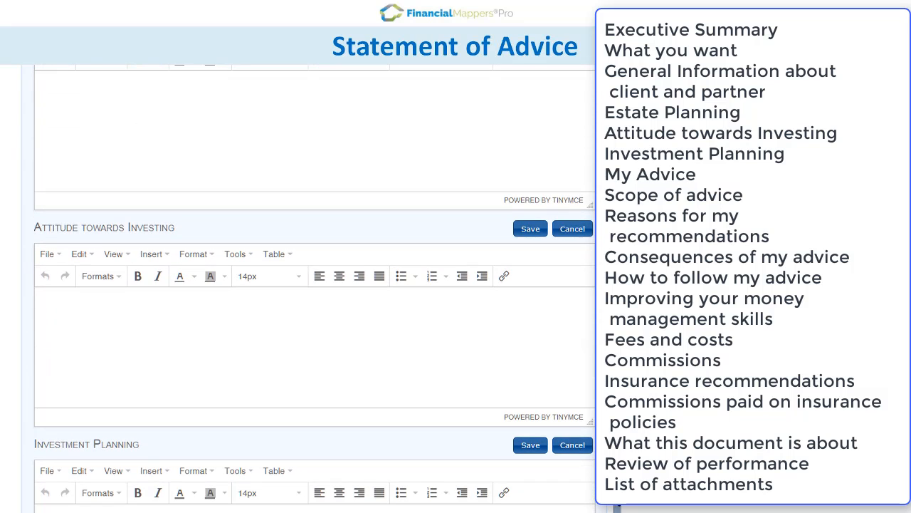
pyautogui.scroll(8, 314, 285)
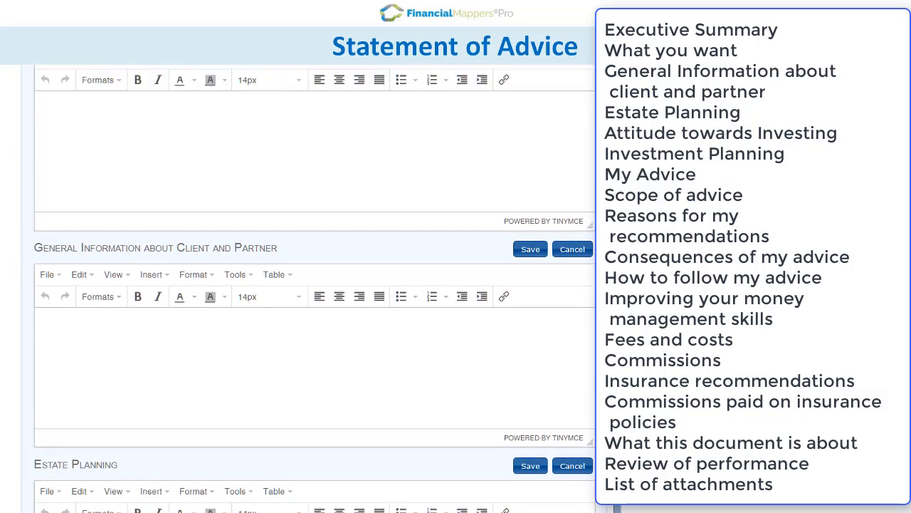
pyautogui.scroll(2, 594, 163)
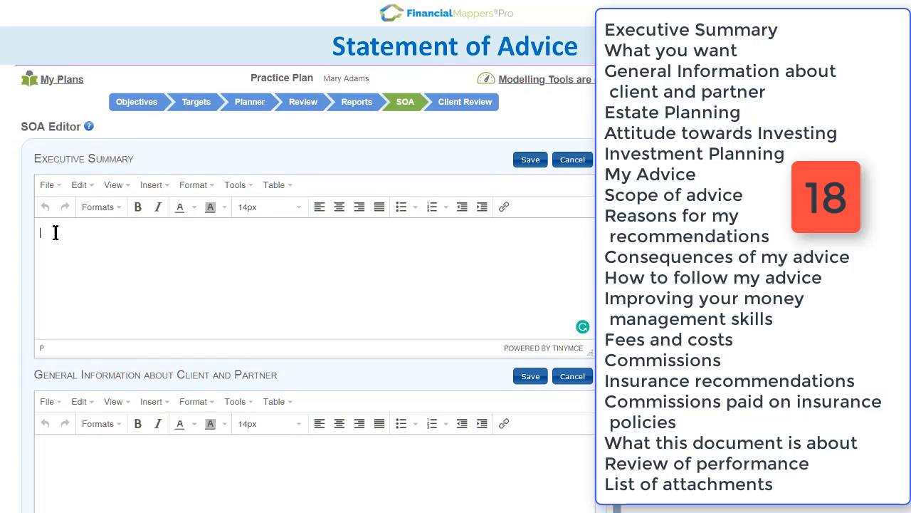
# Step: Enter "Executive Summary" in the Executive Summary editor and format it as Heading 1
pyautogui.write('E')
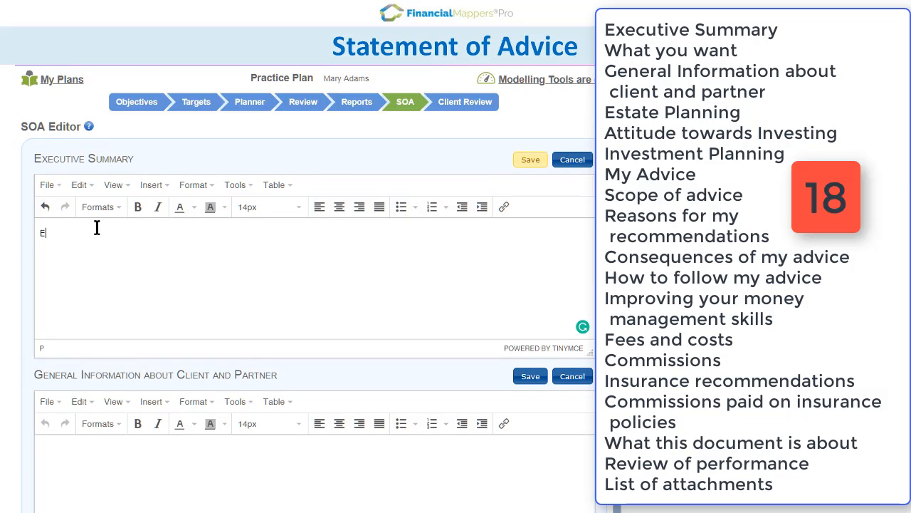
pyautogui.write('xecutive Summary')
pyautogui.click(119, 211)
pyautogui.moveTo(119, 233)
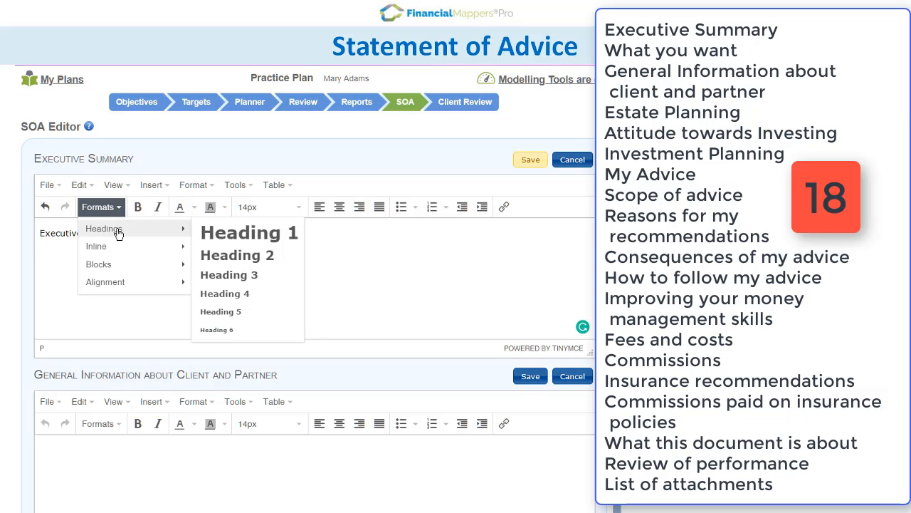
pyautogui.click(224, 239)
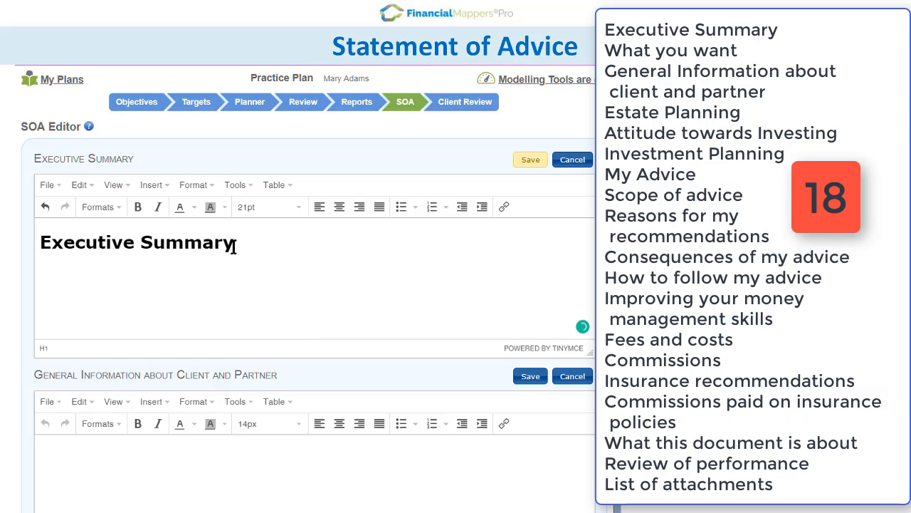
# Step: Start a paragraph below the Executive Summary heading with "This plan has been created for"
pyautogui.press('Return')
pyautogui.write('This plan has been c')
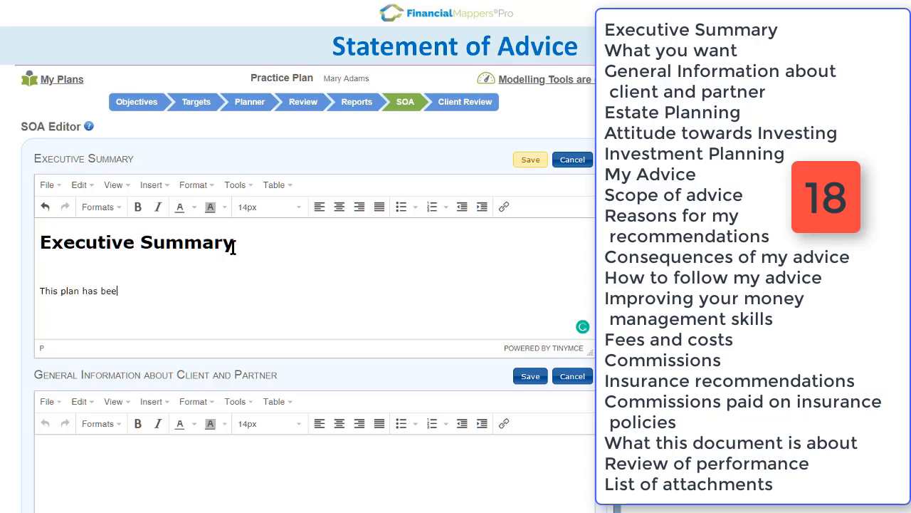
pyautogui.write('reated for')
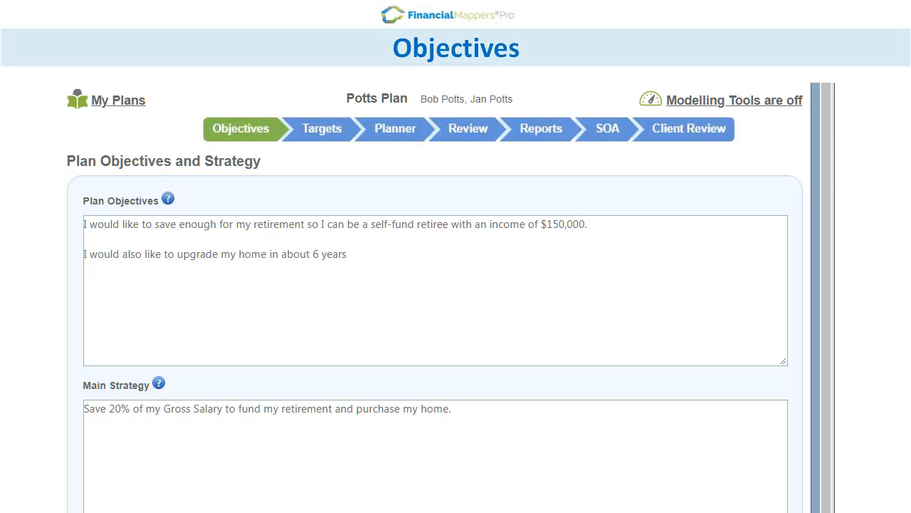
pyautogui.moveTo(828, 108); pyautogui.dragTo(824, 150)
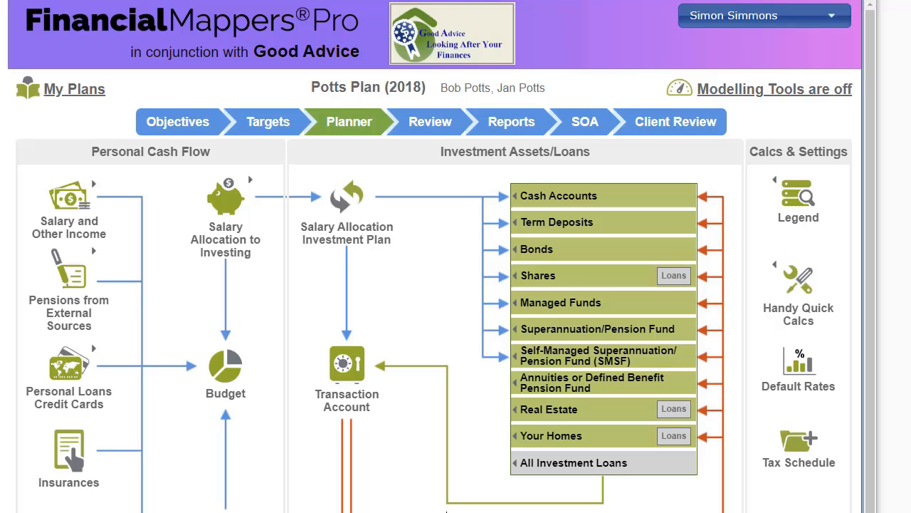
# Step: Open the plan's Client Review and examine its list of available reports, the plan details and the Email Client form
pyautogui.click(699, 128)
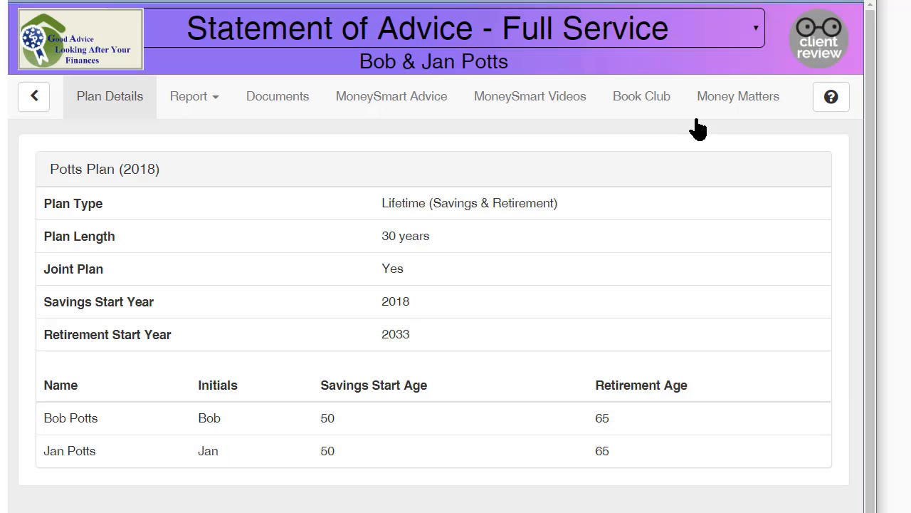
pyautogui.click(755, 22)
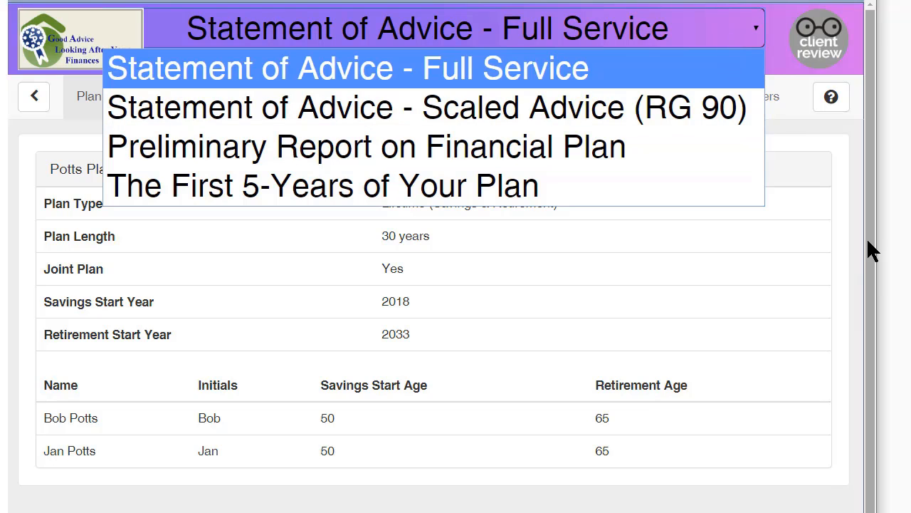
pyautogui.moveTo(873, 250); pyautogui.dragTo(869, 481)
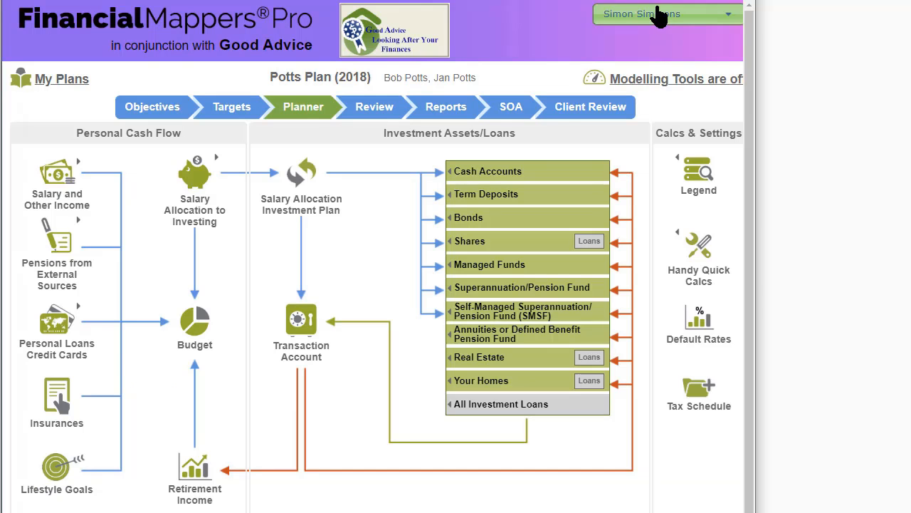
# Step: Open the Report Builder, look over the reports and templates, and open the Client Review Configuration
pyautogui.click(667, 13)
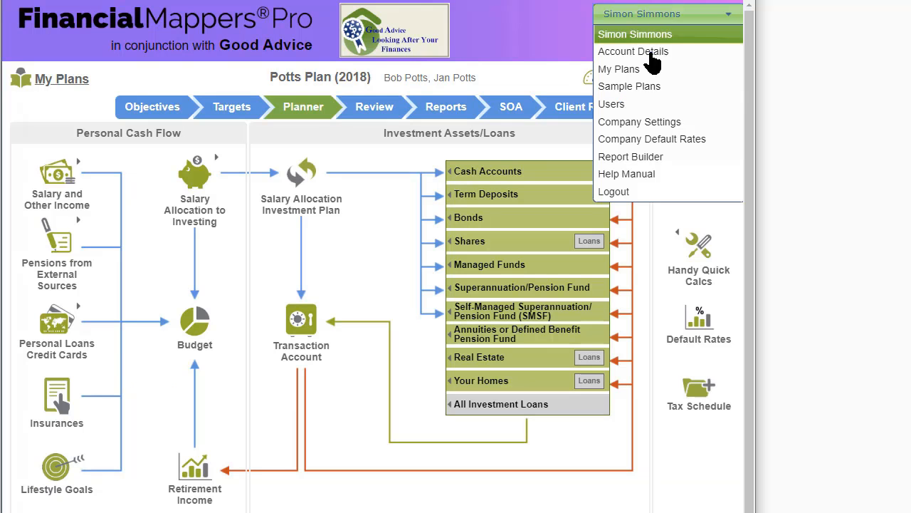
pyautogui.click(662, 157)
pyautogui.scroll(-1, 376, 285)
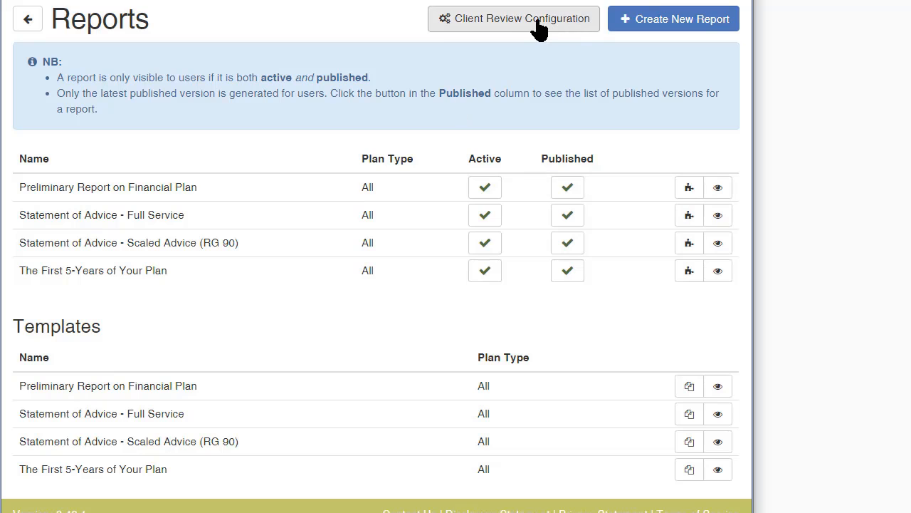
pyautogui.click(541, 25)
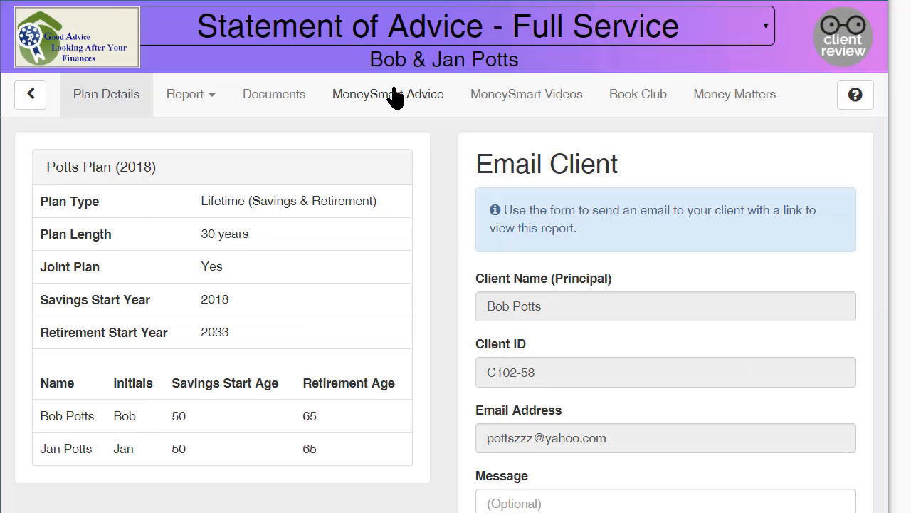
# Step: View the Client Review's MoneySmart Advice, MoneySmart Videos, Book Club, Money Matters and Documents pages
pyautogui.click(396, 95)
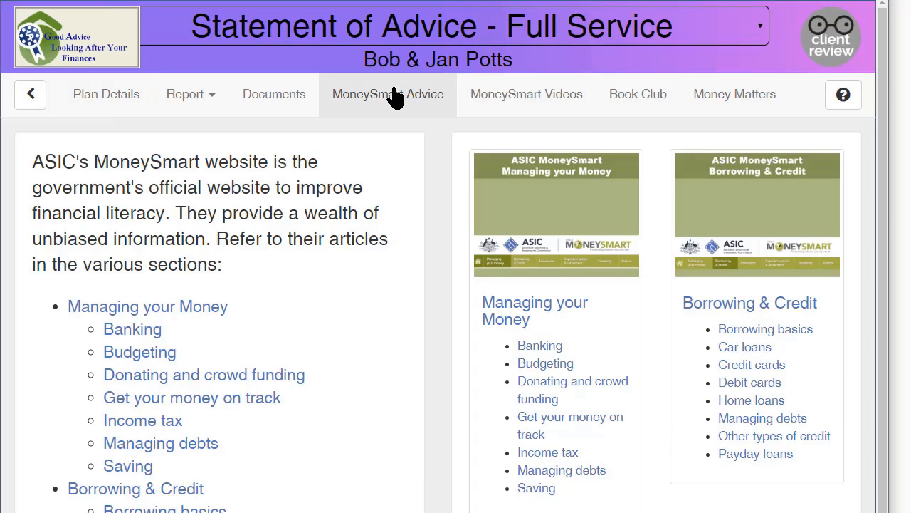
pyautogui.moveTo(883, 175)
pyautogui.mouseDown()
pyautogui.moveTo(883, 511)
pyautogui.moveTo(883, 171)
pyautogui.mouseUp()
pyautogui.click(538, 94)
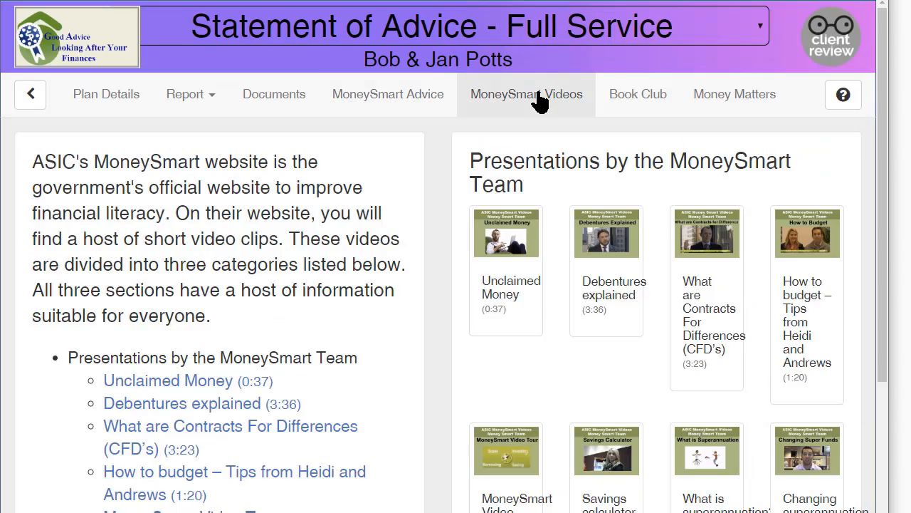
pyautogui.moveTo(890, 140); pyautogui.dragTo(889, 509)
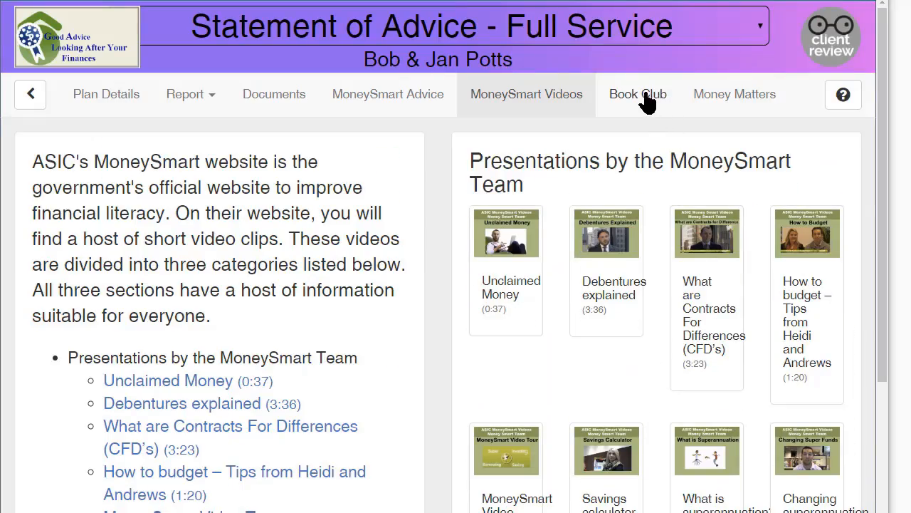
pyautogui.click(641, 96)
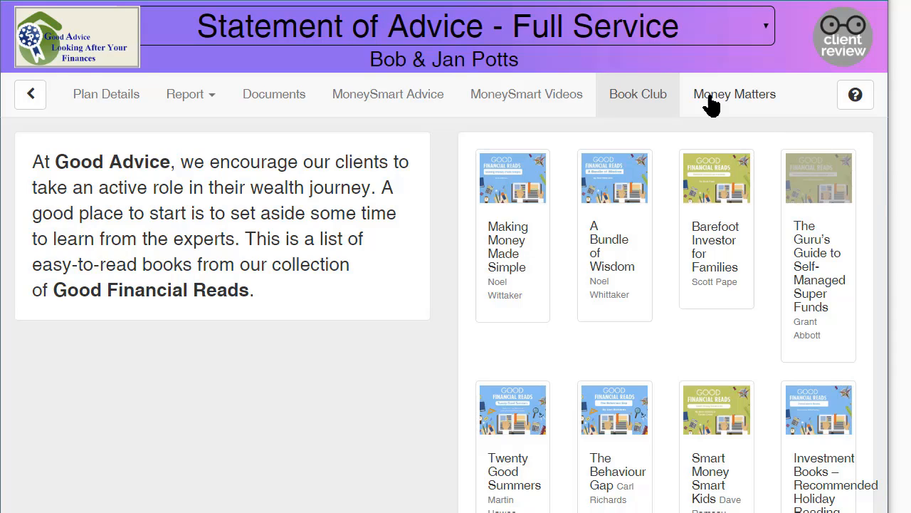
pyautogui.click(733, 97)
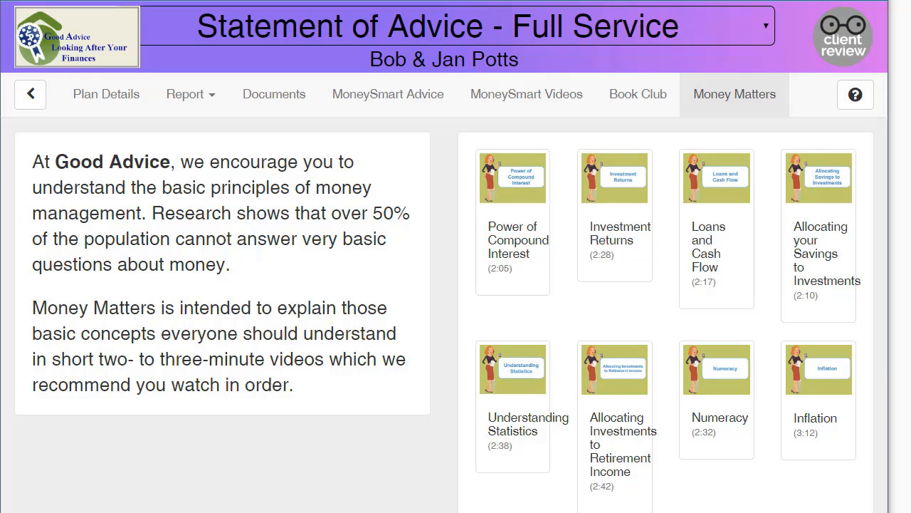
pyautogui.click(278, 97)
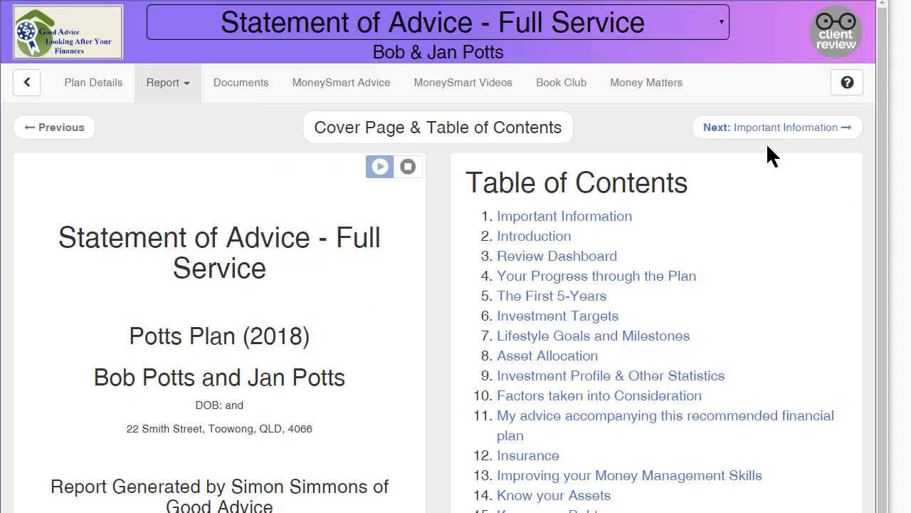
# Step: Page through the Statement of Advice report to Your Progress through the Plan, moving the Review Dashboard's year slider to Yr 21
pyautogui.click(805, 132)
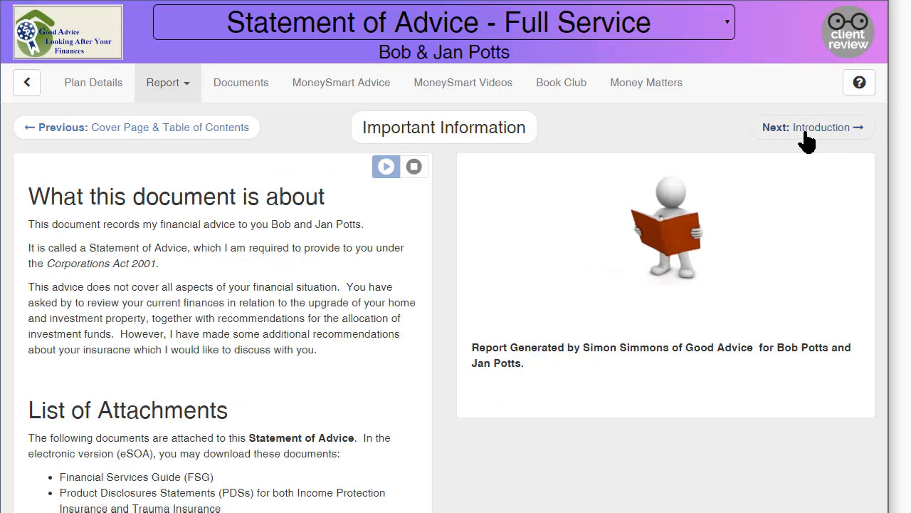
pyautogui.click(806, 136)
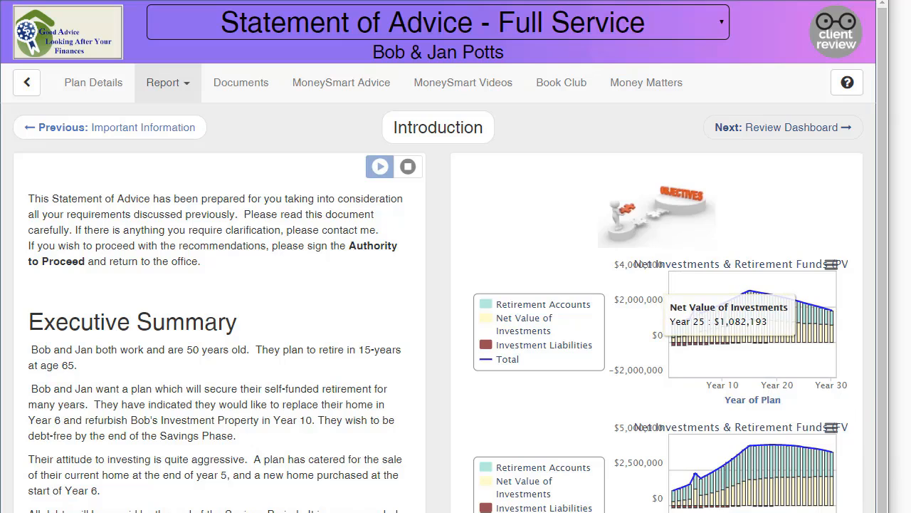
pyautogui.click(832, 127)
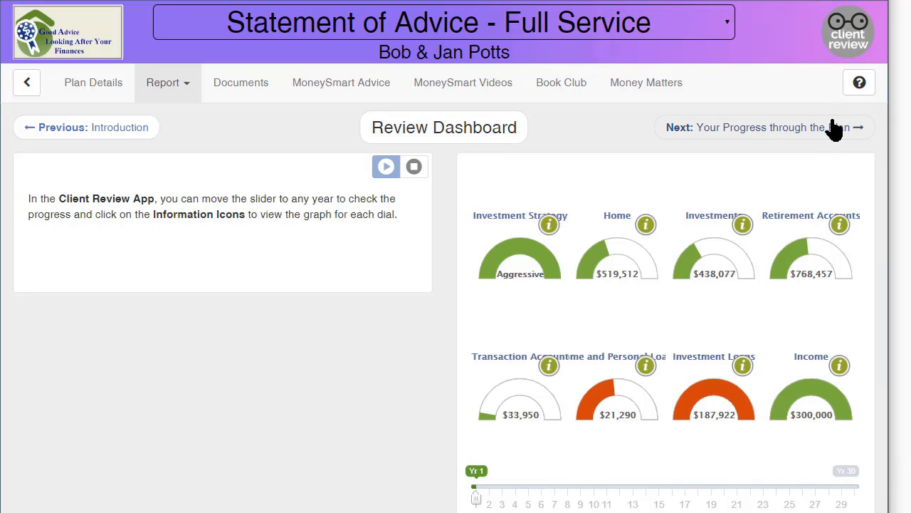
pyautogui.moveTo(478, 479); pyautogui.dragTo(743, 480)
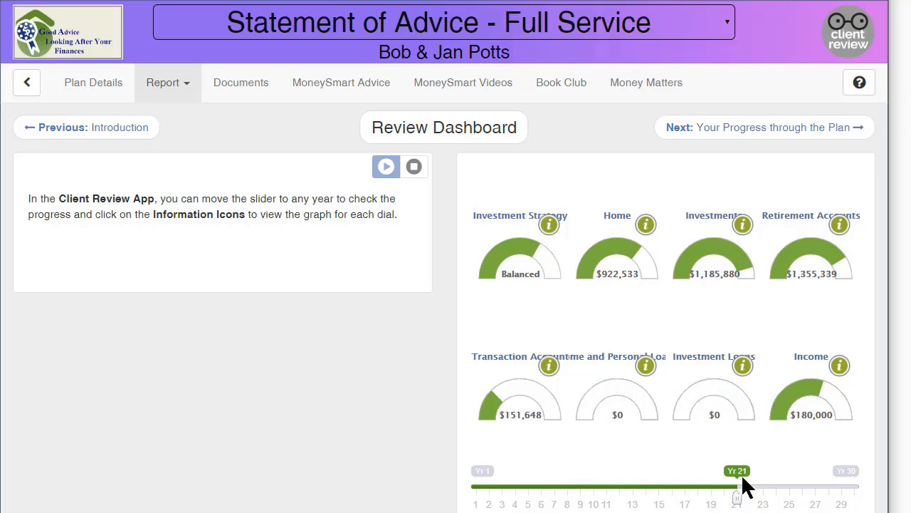
pyautogui.click(814, 132)
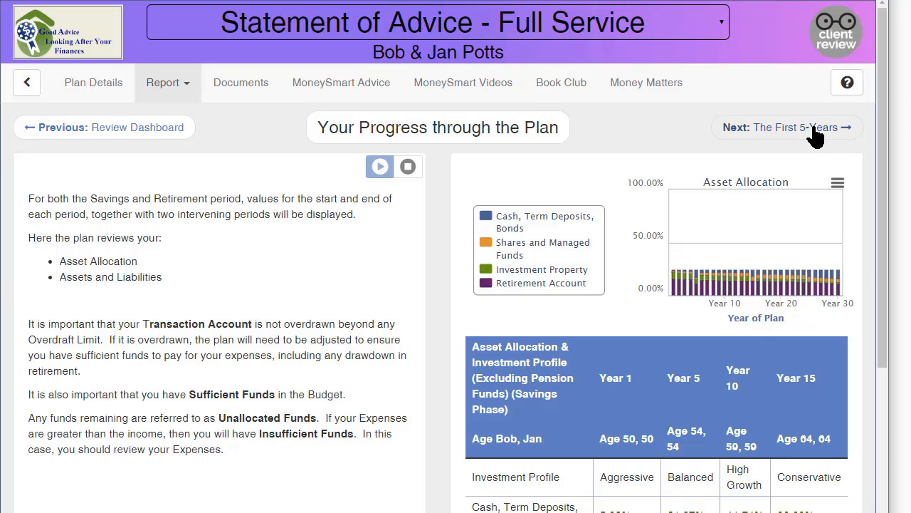